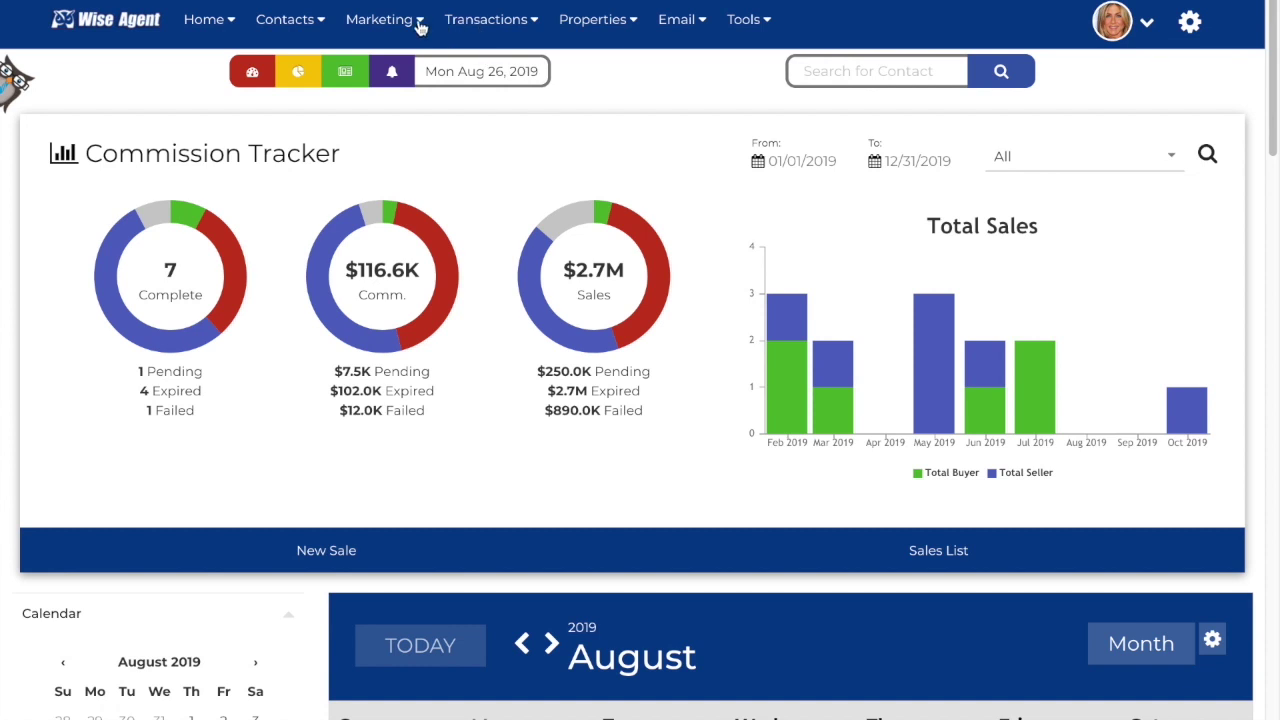
# Step: Open the Landing Page Wizard from the Marketing menu
pyautogui.moveTo(420, 28)
pyautogui.click(421, 88)
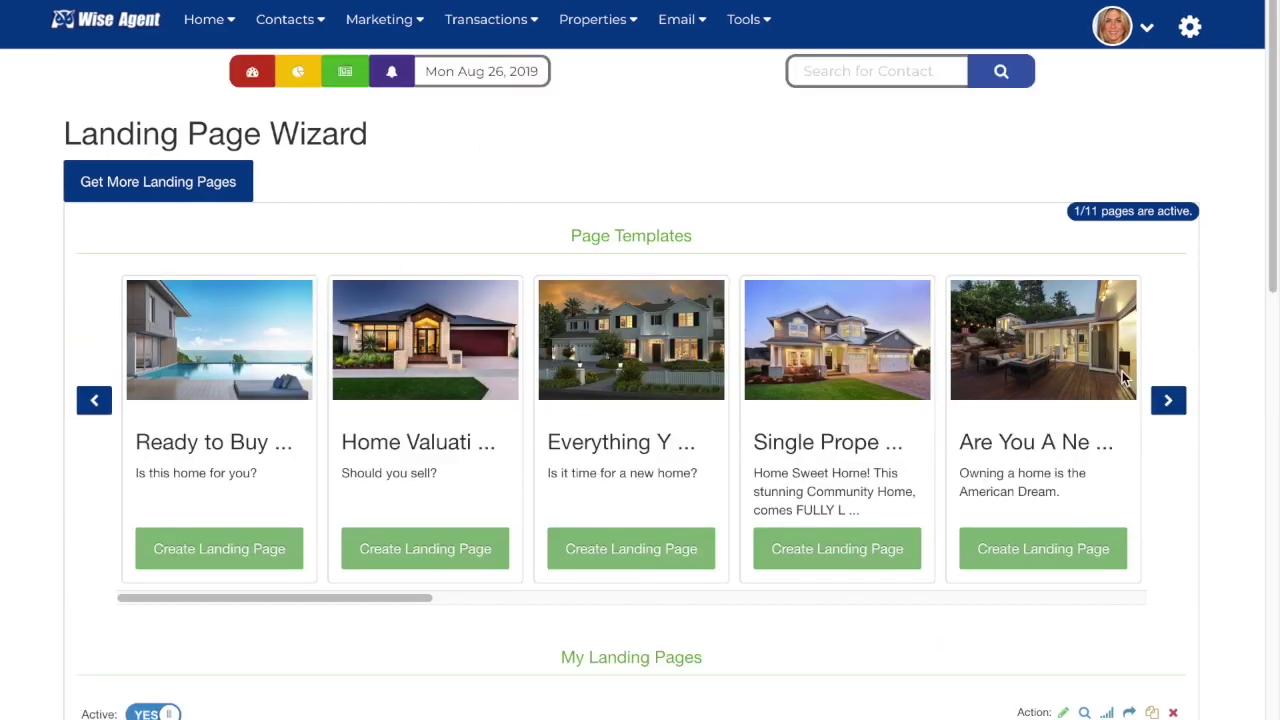
pyautogui.click(1172, 412)
pyautogui.click(1174, 414)
pyautogui.click(1175, 416)
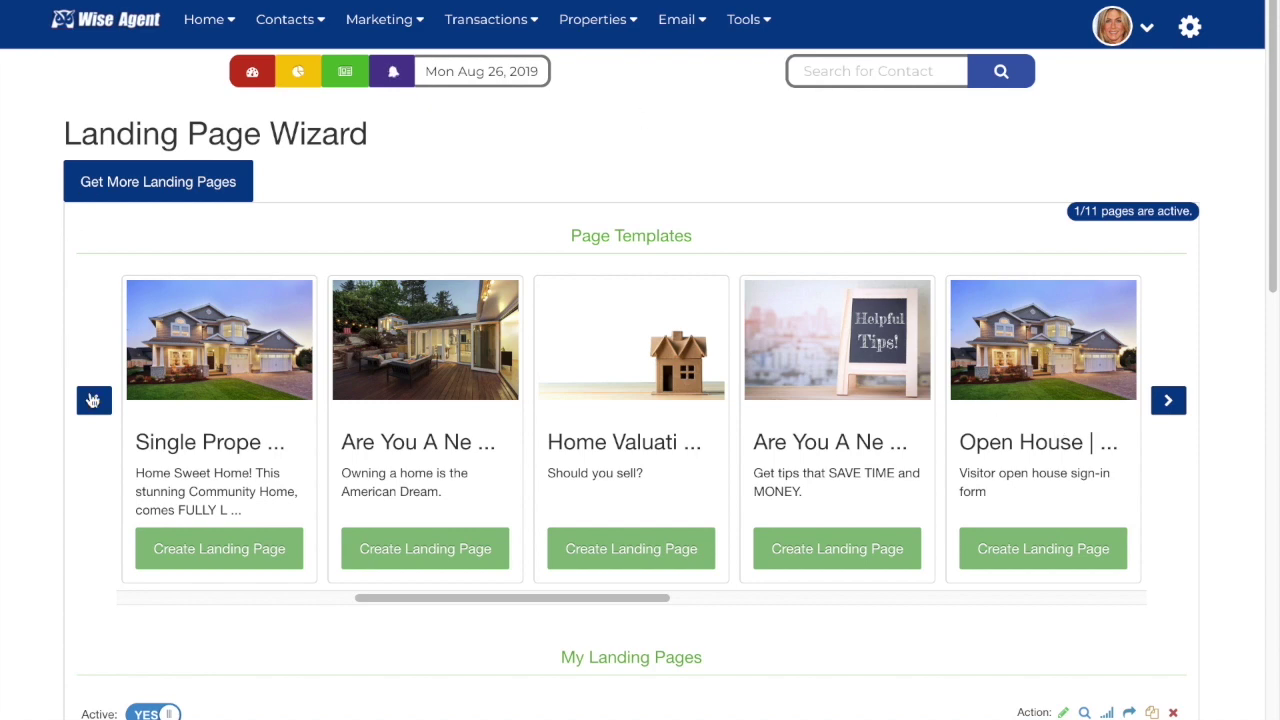
pyautogui.click(94, 401)
pyautogui.click(94, 402)
pyautogui.click(94, 402)
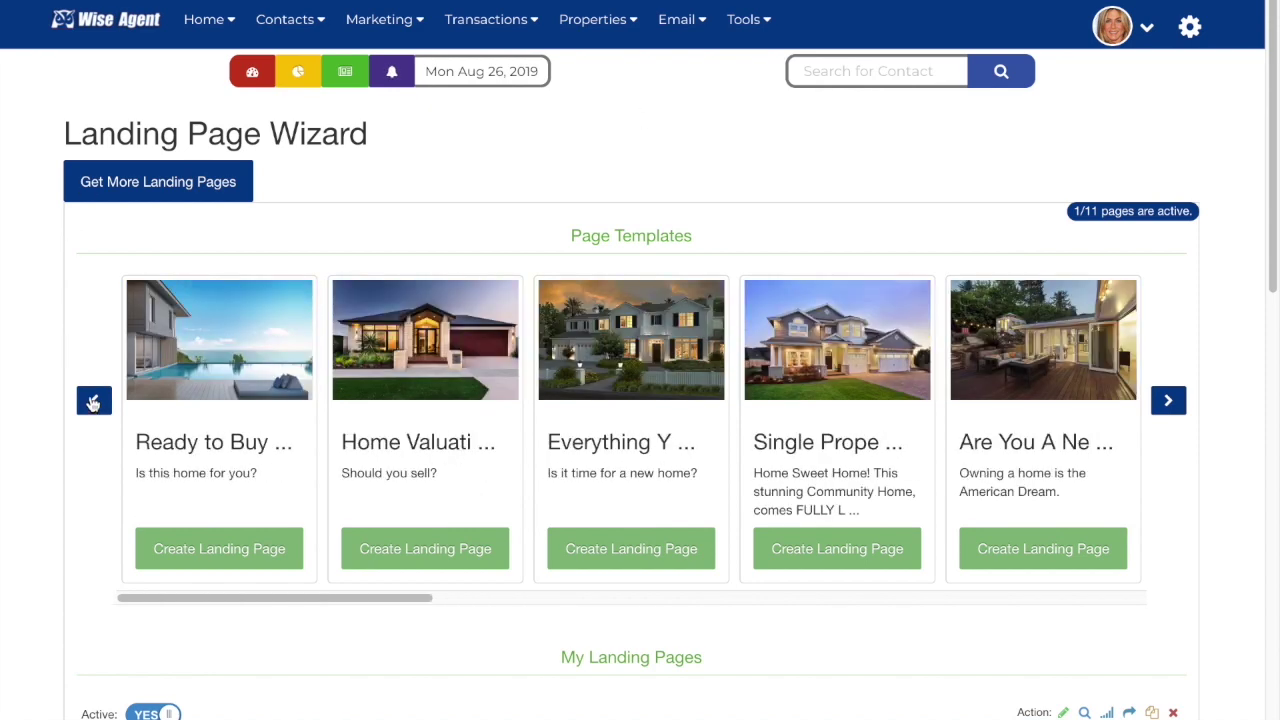
pyautogui.click(221, 560)
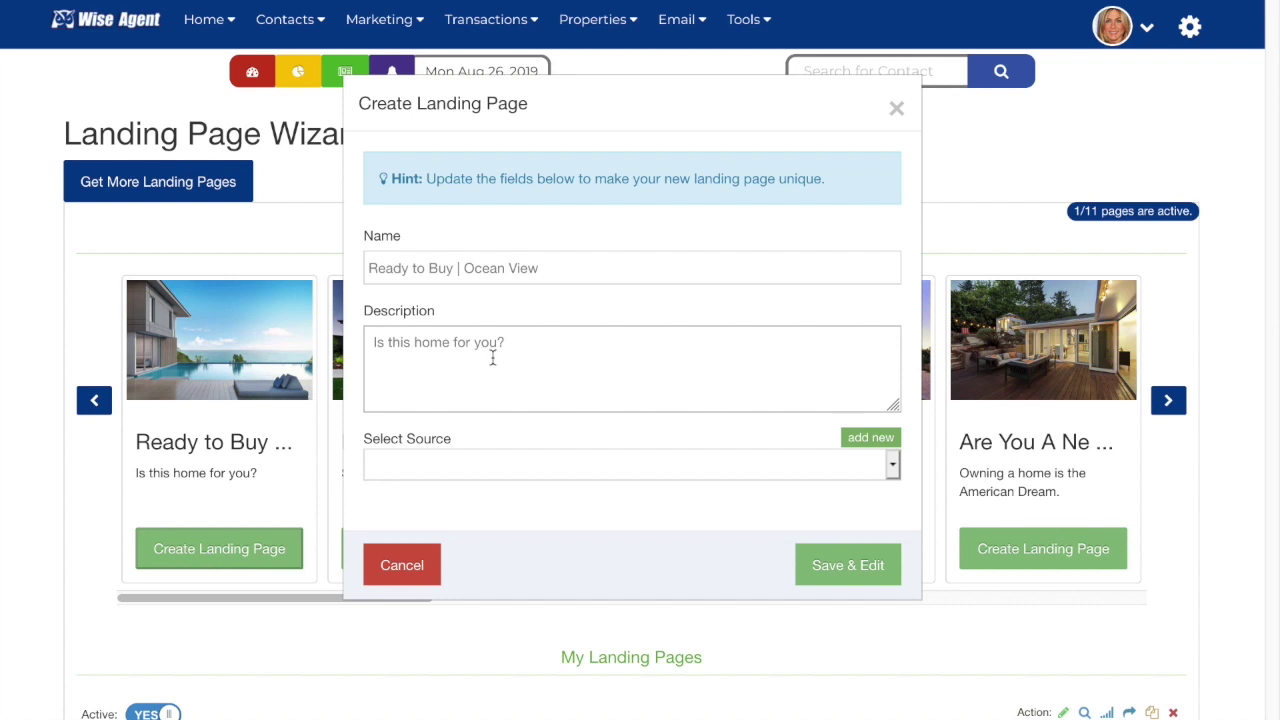
# Step: Add the new lead source 'FB Buyer Ad' to the Ready to Buy page and save it for editing
pyautogui.click(464, 463)
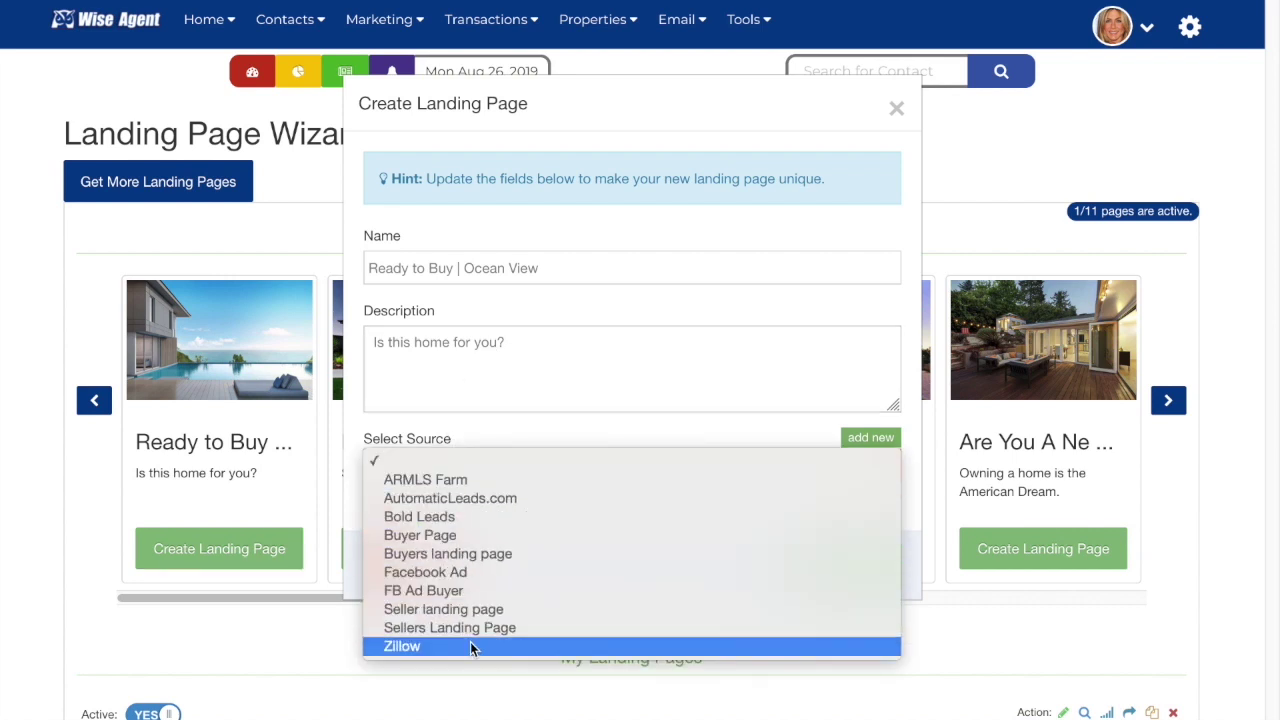
pyautogui.click(504, 428)
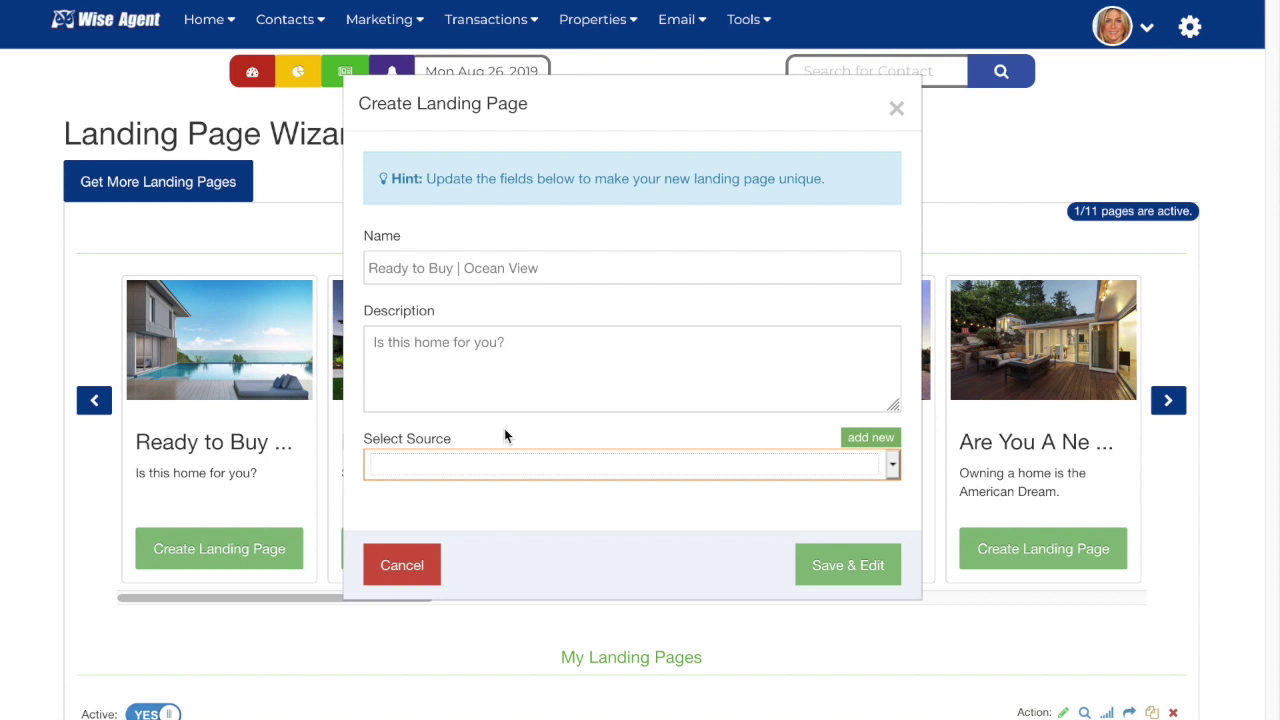
pyautogui.click(866, 440)
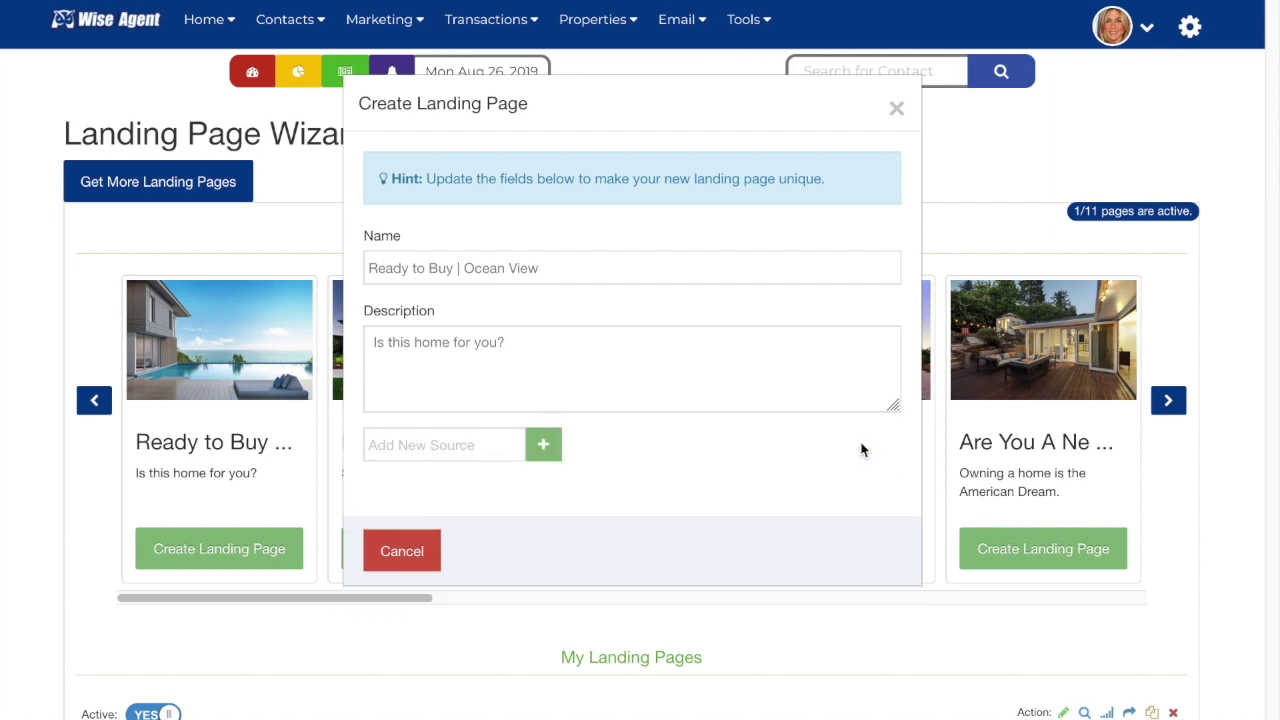
pyautogui.write('FB')
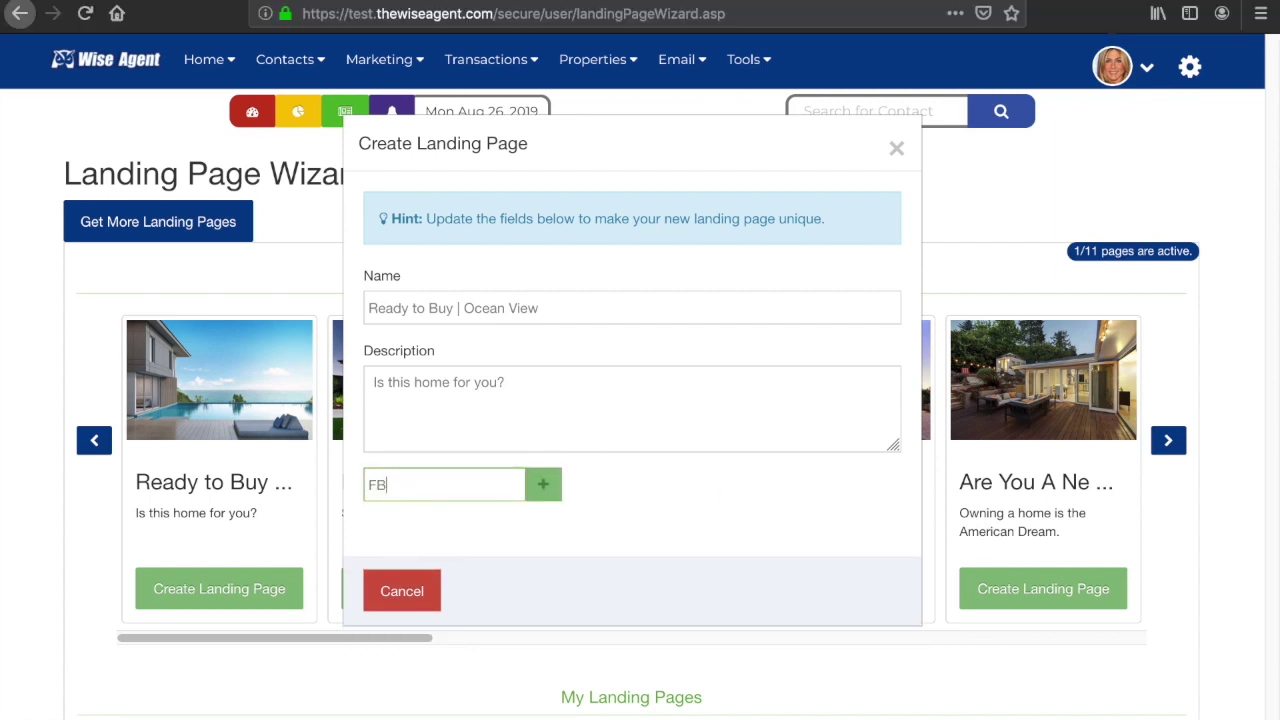
pyautogui.write(' Buyer Ad')
pyautogui.click(545, 486)
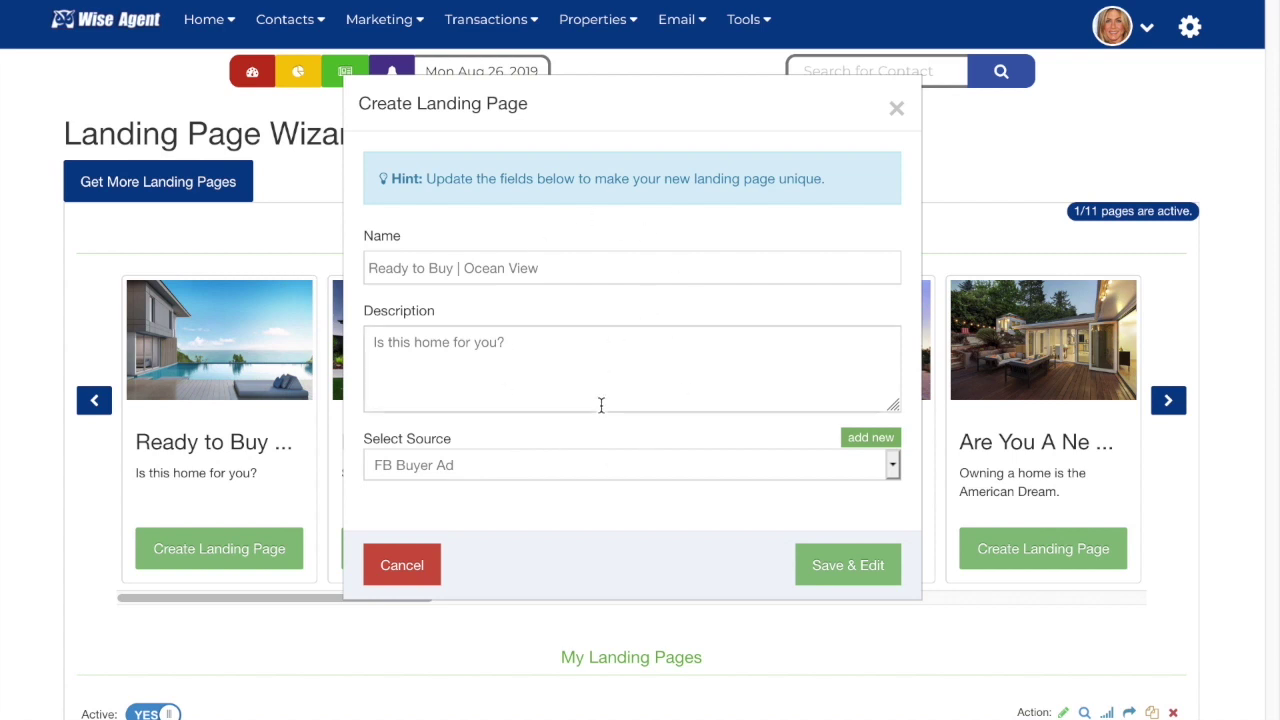
pyautogui.click(868, 578)
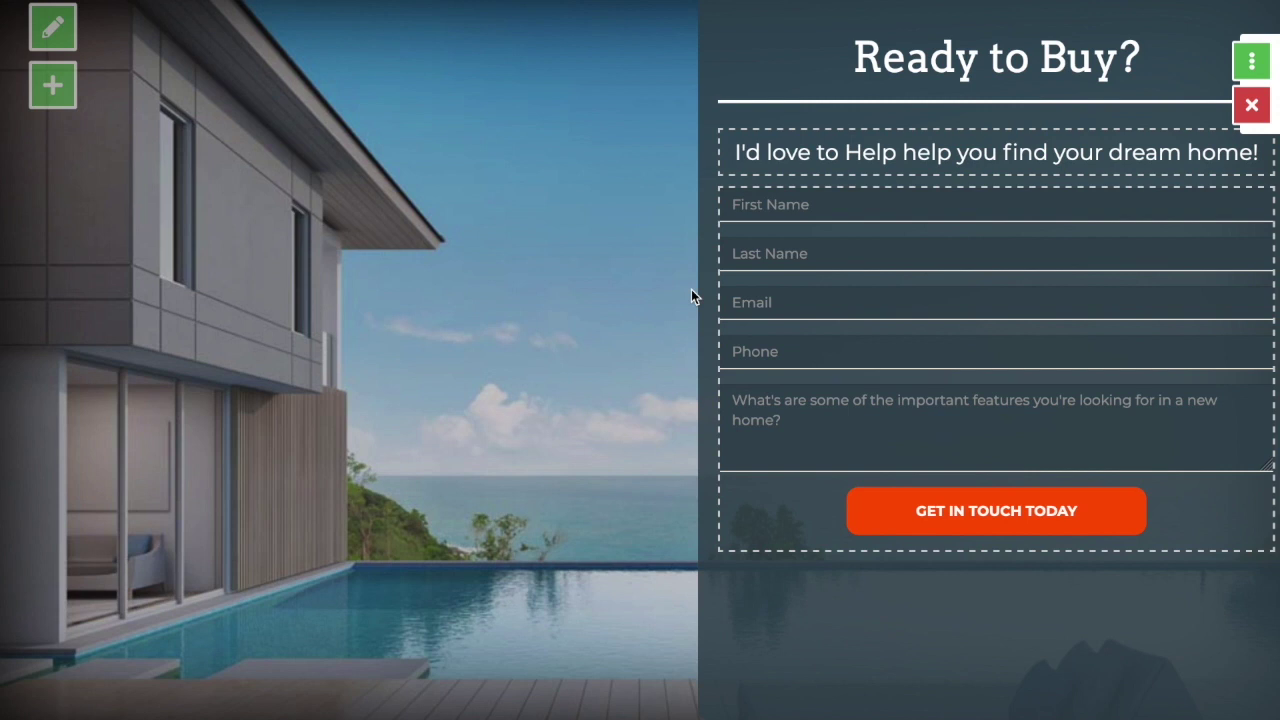
# Step: Bring up the Edit Section dialog for the hero section
pyautogui.click(53, 27)
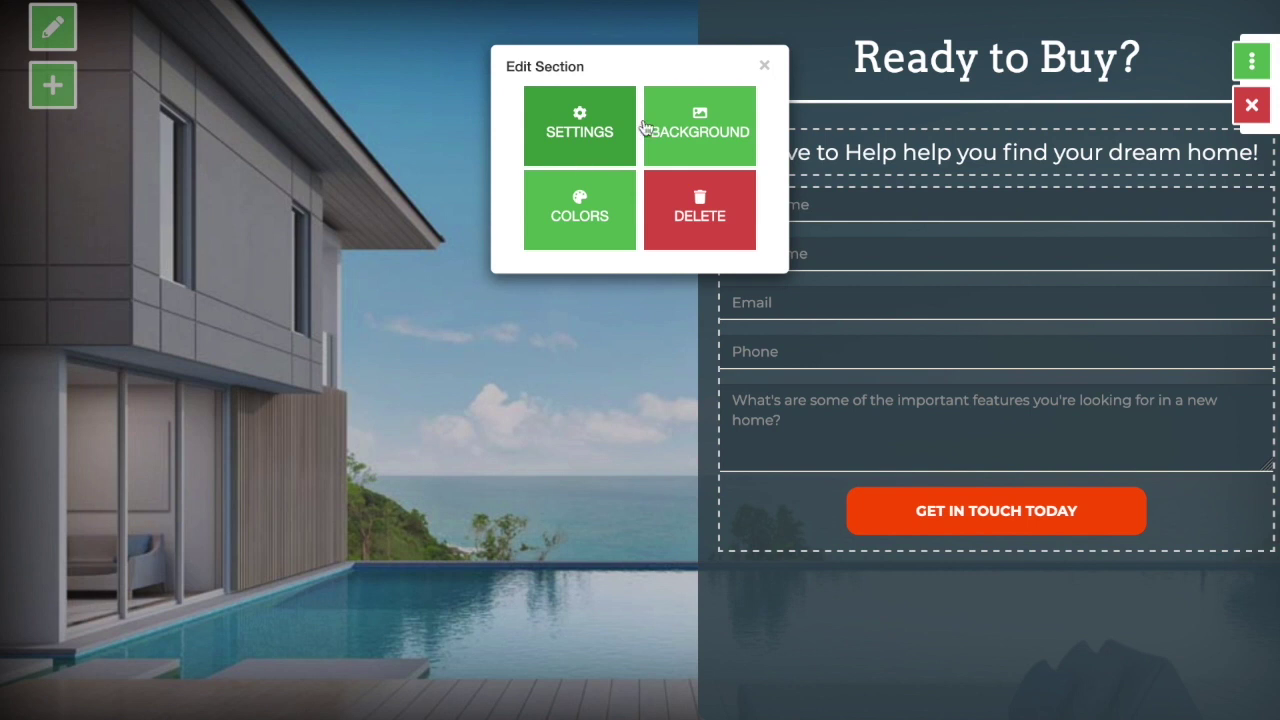
# Step: Dismiss the section options, duplicate the section, then delete the empty copy
pyautogui.click(764, 65)
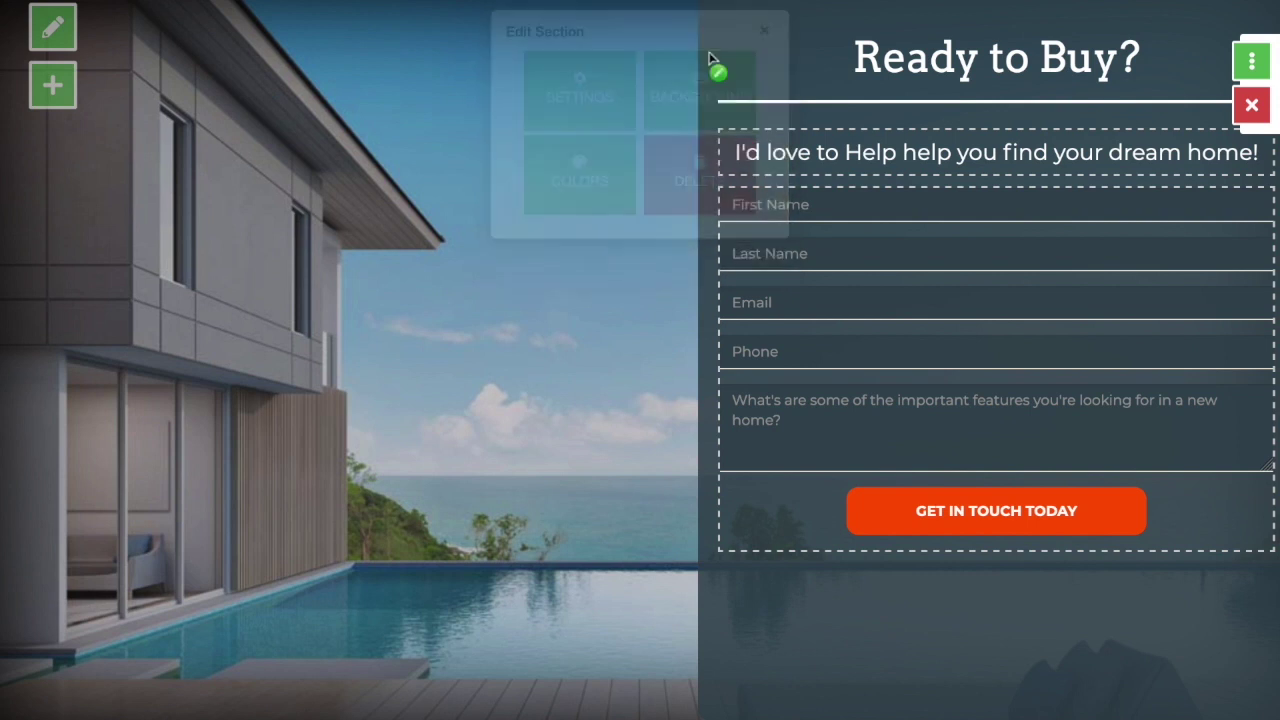
pyautogui.click(52, 85)
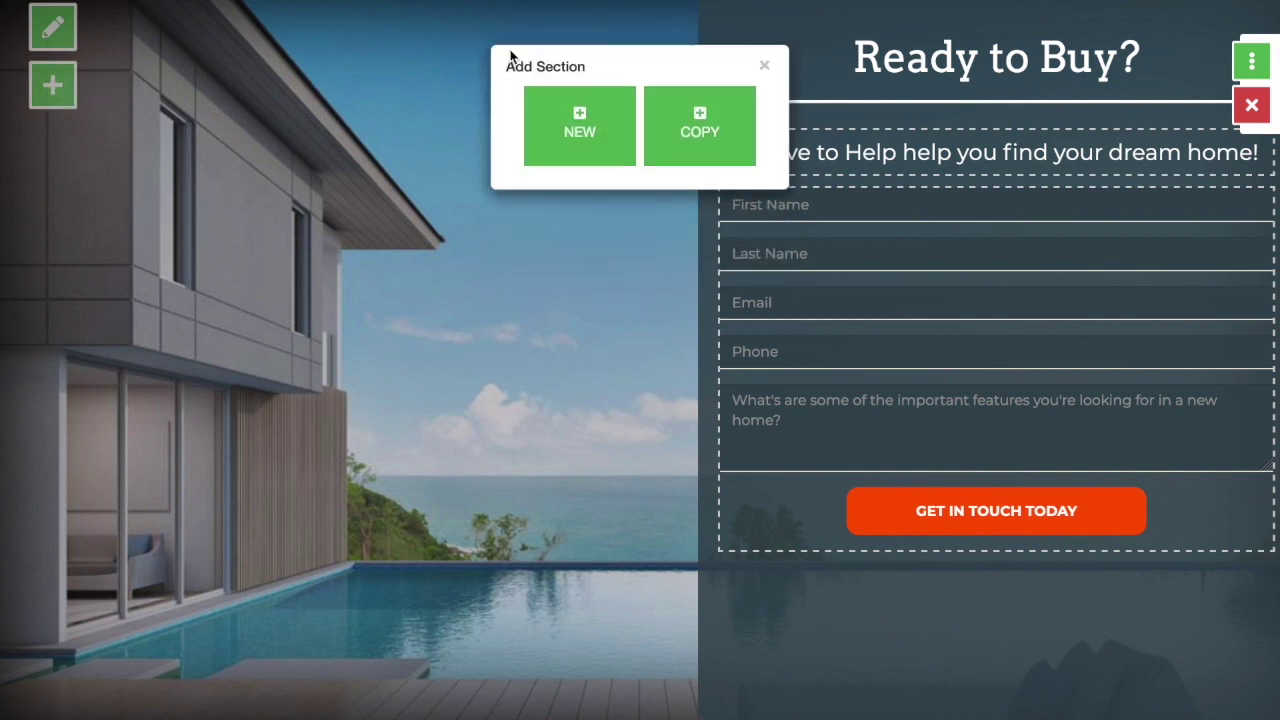
pyautogui.click(700, 148)
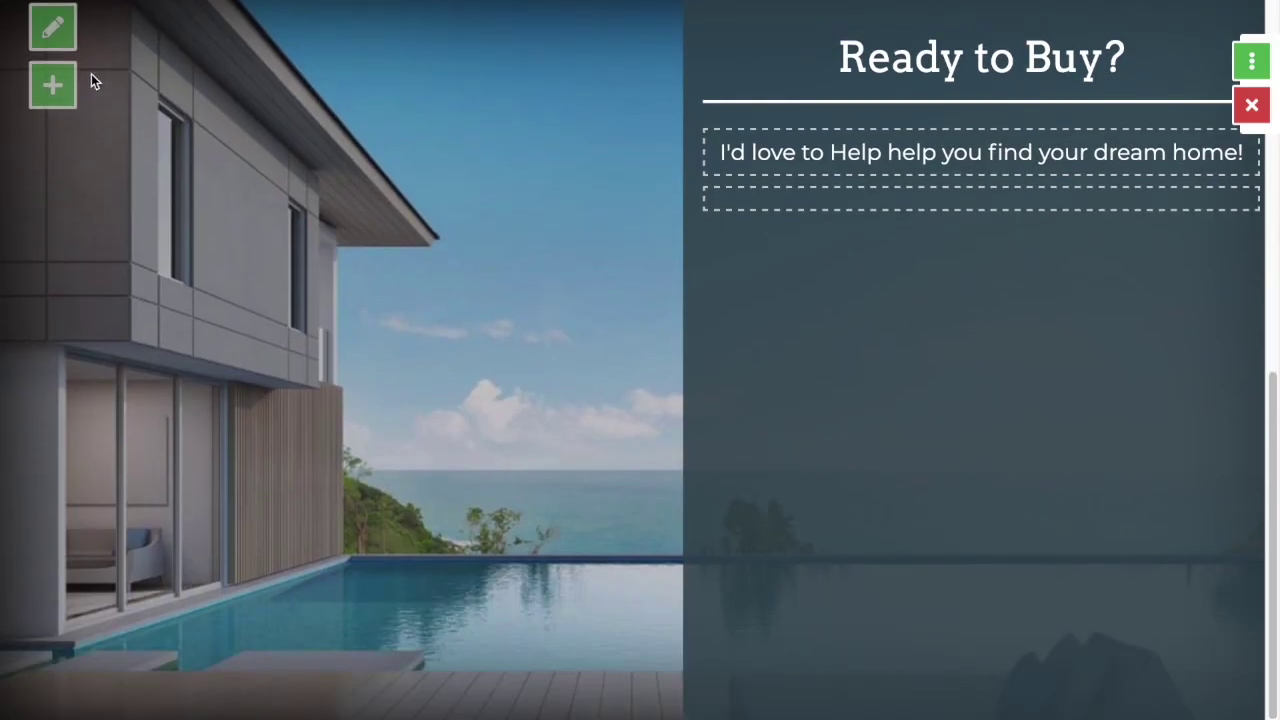
pyautogui.click(53, 27)
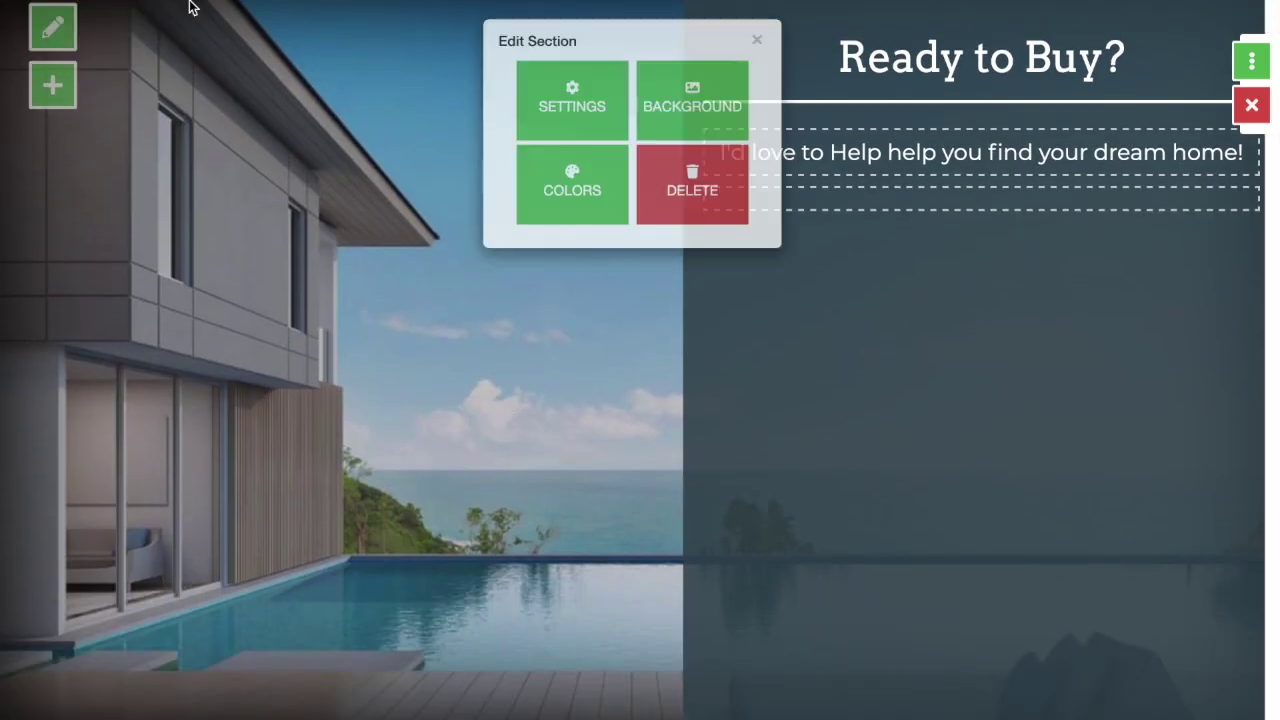
pyautogui.click(703, 216)
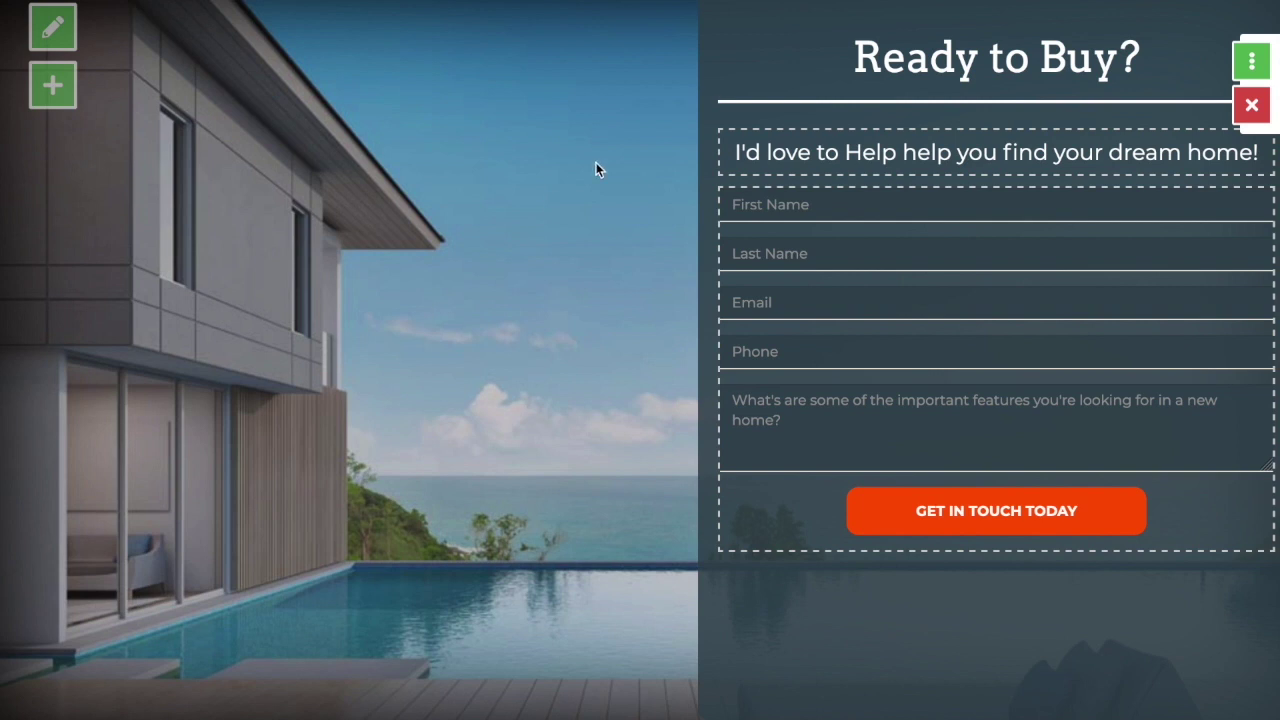
# Step: Retype the heading's last word as 'Buy?' in the heading settings
pyautogui.click(1108, 58)
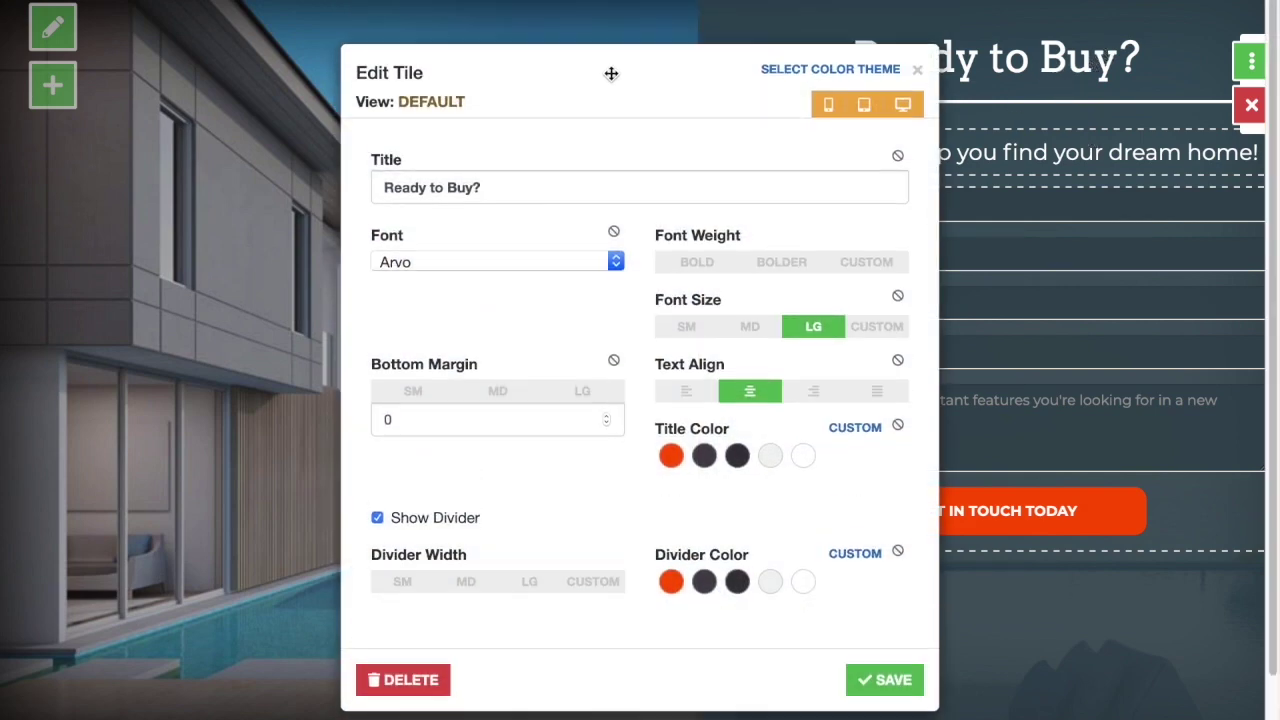
pyautogui.moveTo(620, 66); pyautogui.dragTo(301, 80)
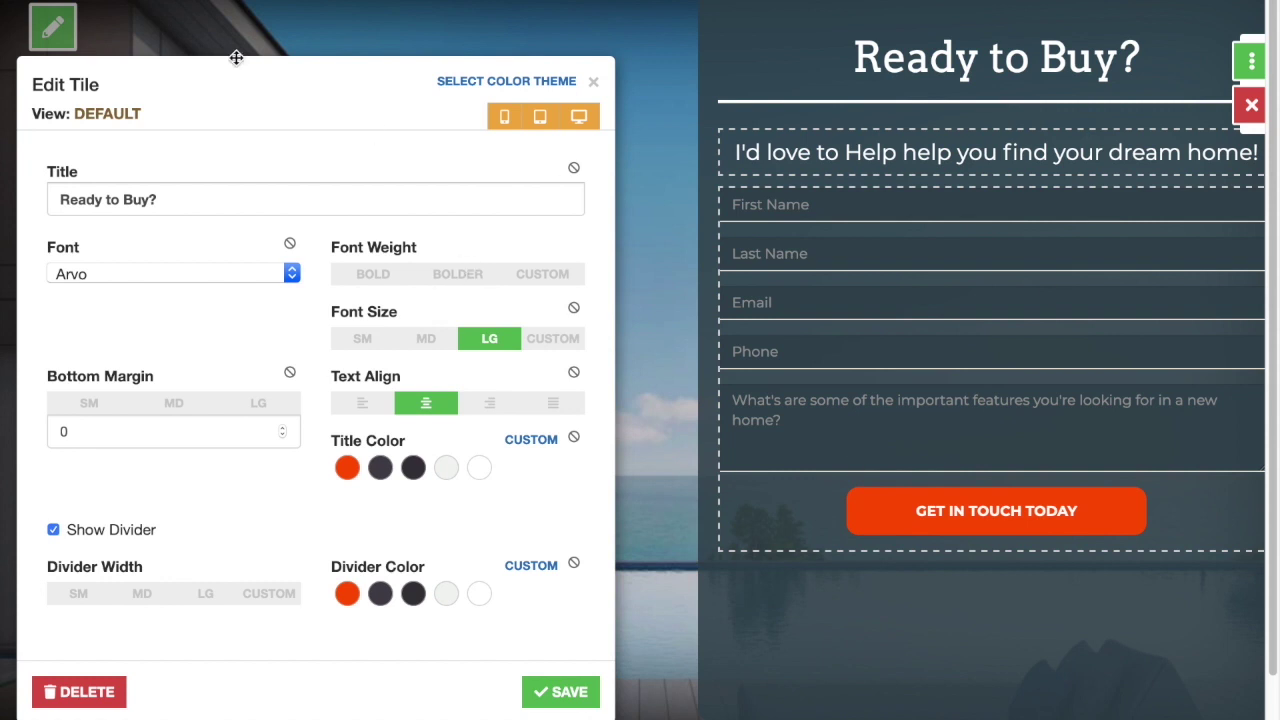
pyautogui.click(226, 209)
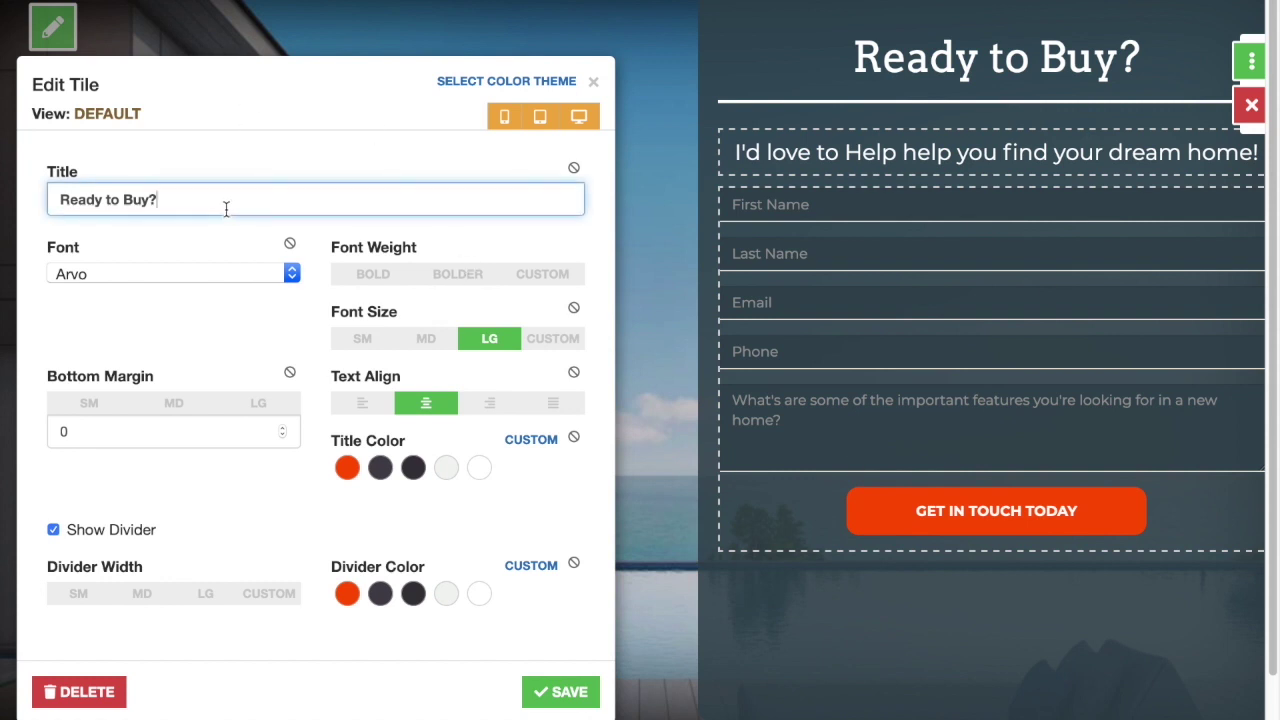
pyautogui.press('BackSpace')
pyautogui.press('BackSpace')
pyautogui.press('BackSpace')
pyautogui.press('BackSpace')
pyautogui.write('Buy?')
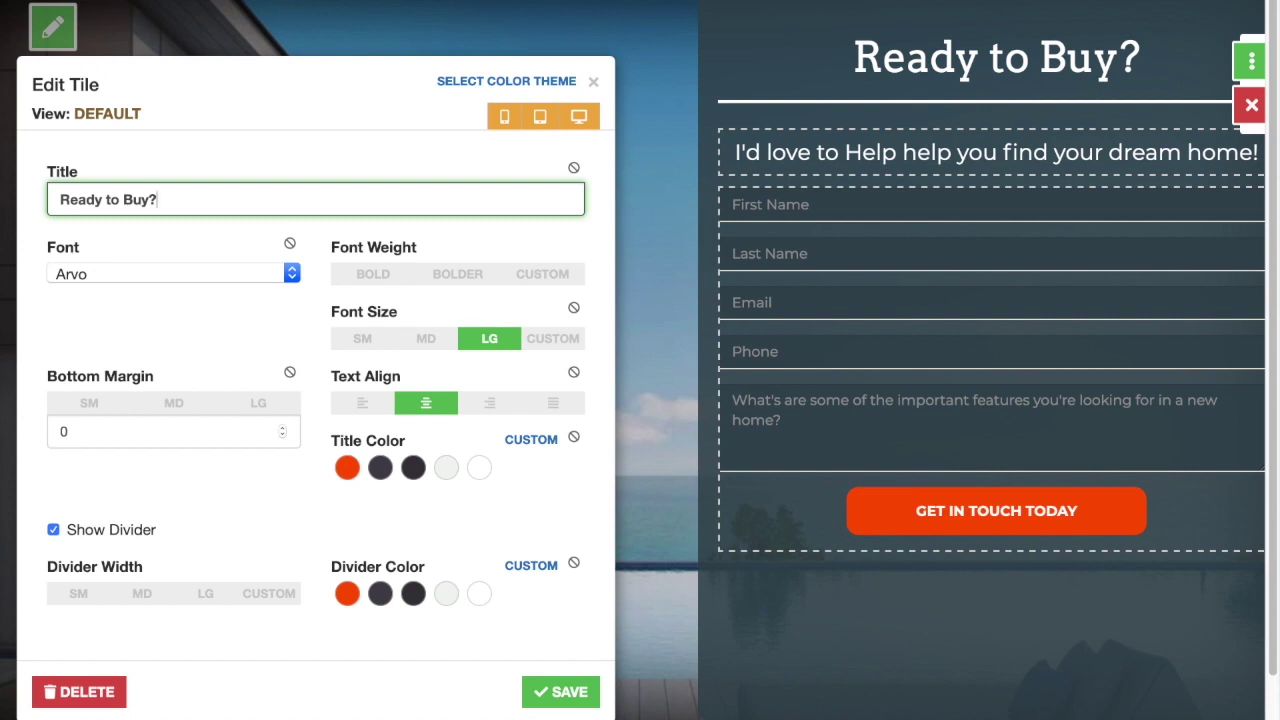
# Step: Style the heading in Arvo, bold, medium size, white and centred, and save
pyautogui.moveTo(319, 84); pyautogui.dragTo(336, 31)
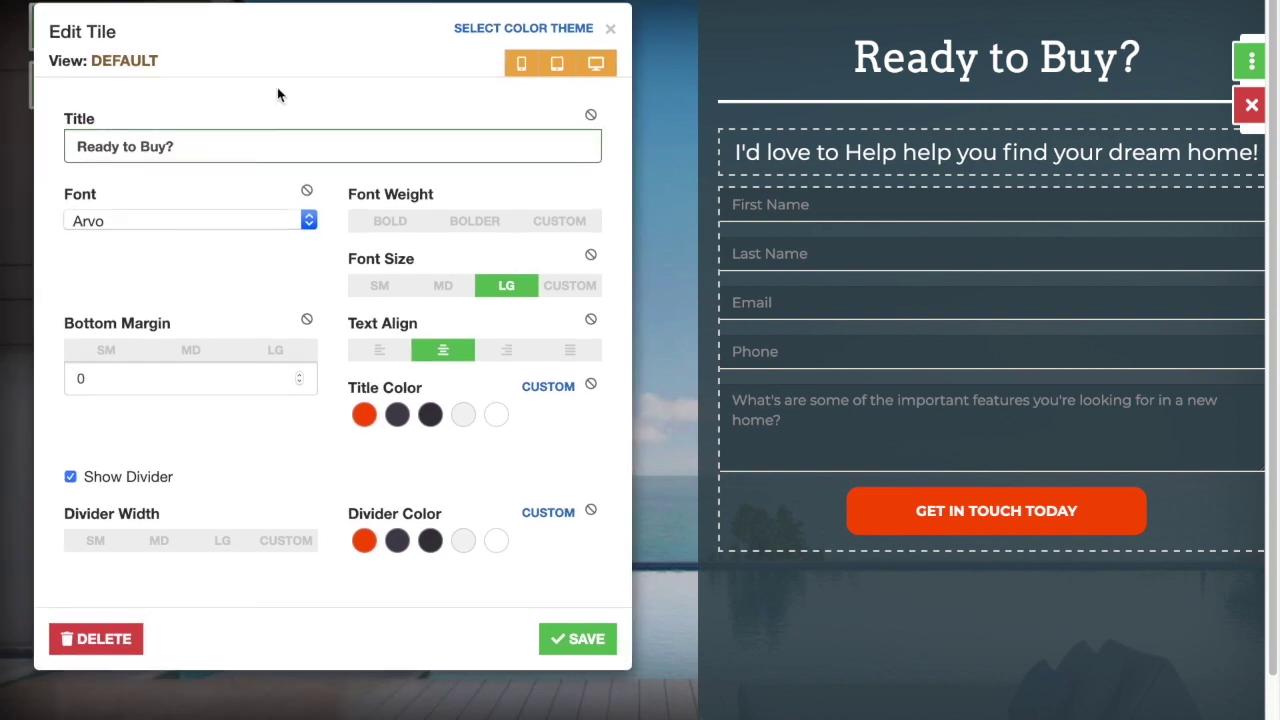
pyautogui.click(316, 222)
pyautogui.press('Escape')
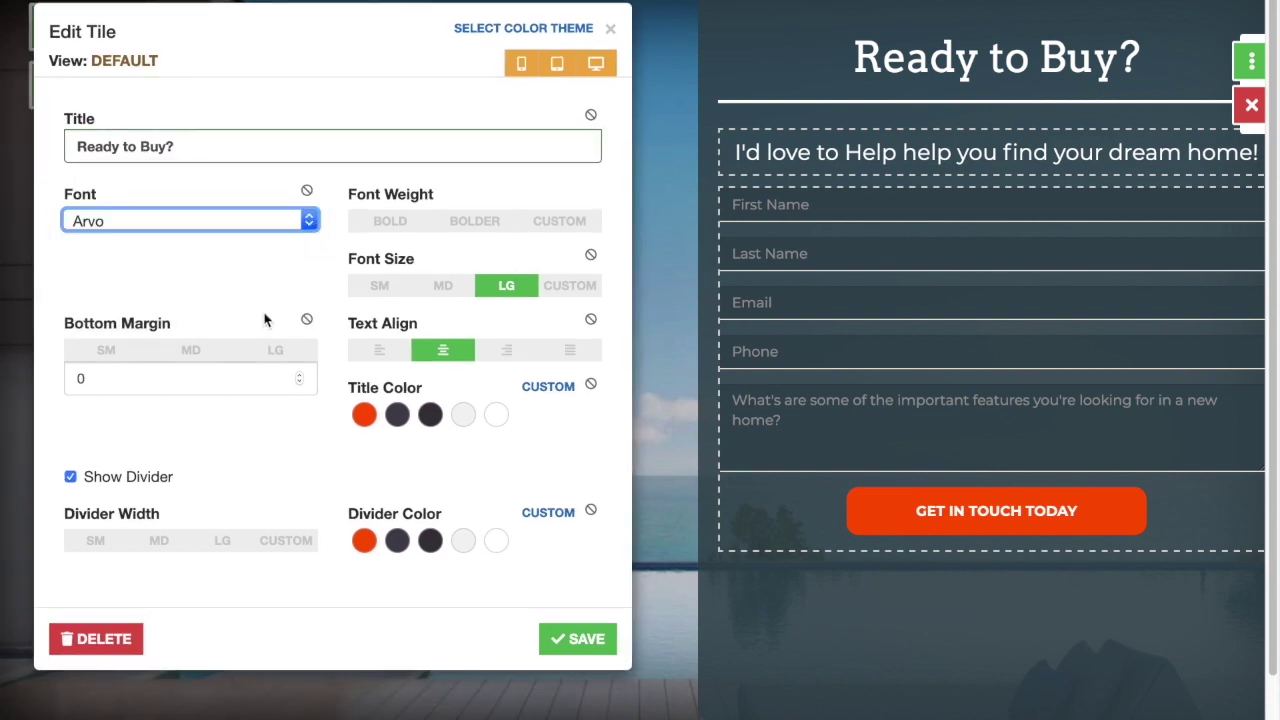
pyautogui.click(405, 221)
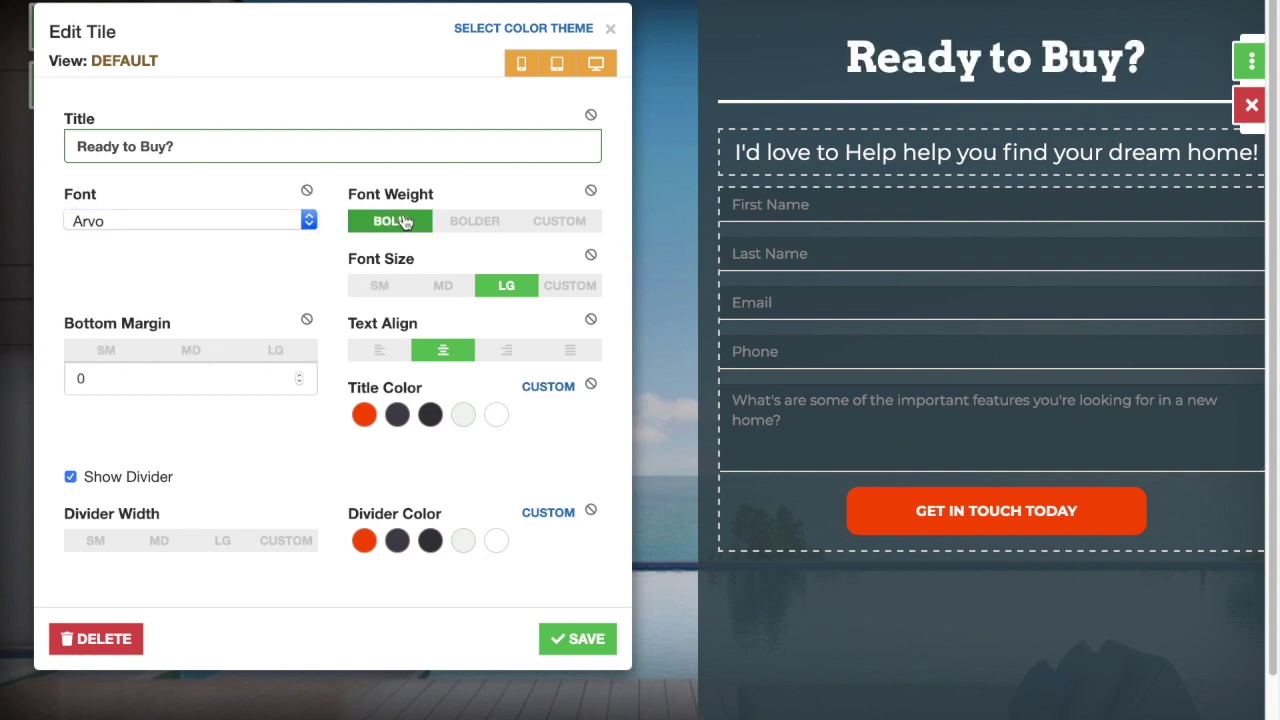
pyautogui.click(398, 290)
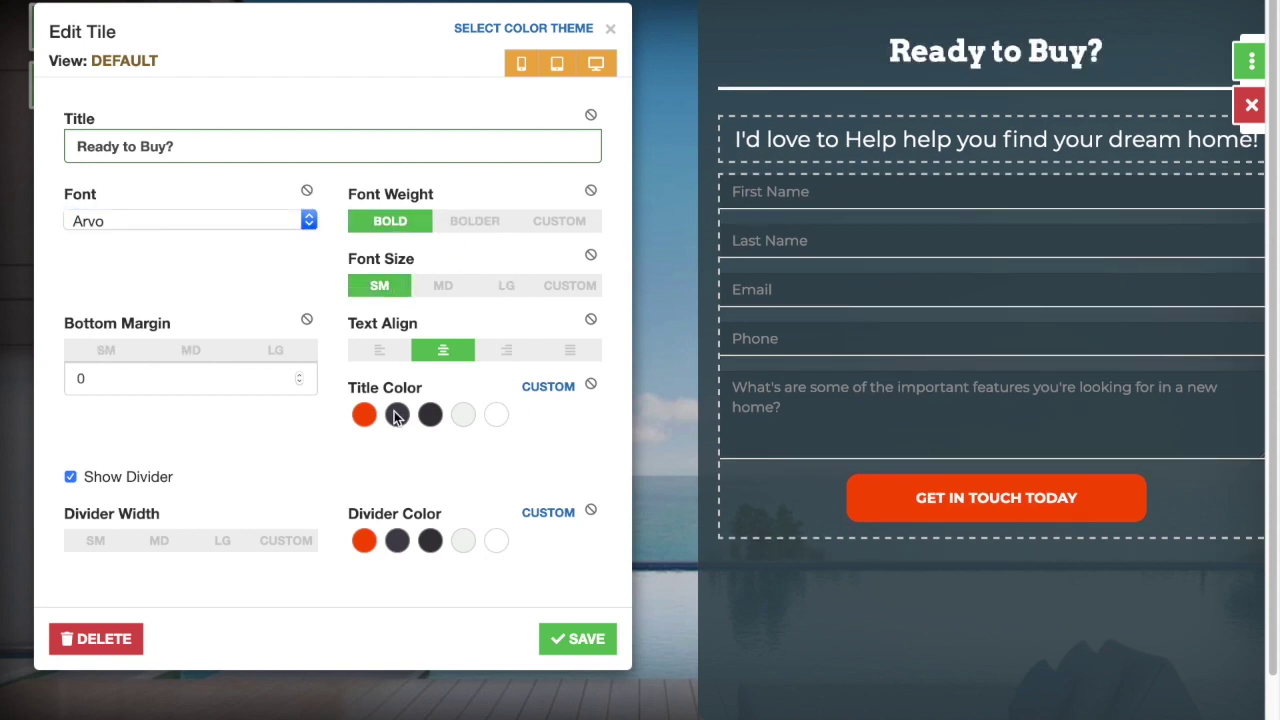
pyautogui.click(364, 416)
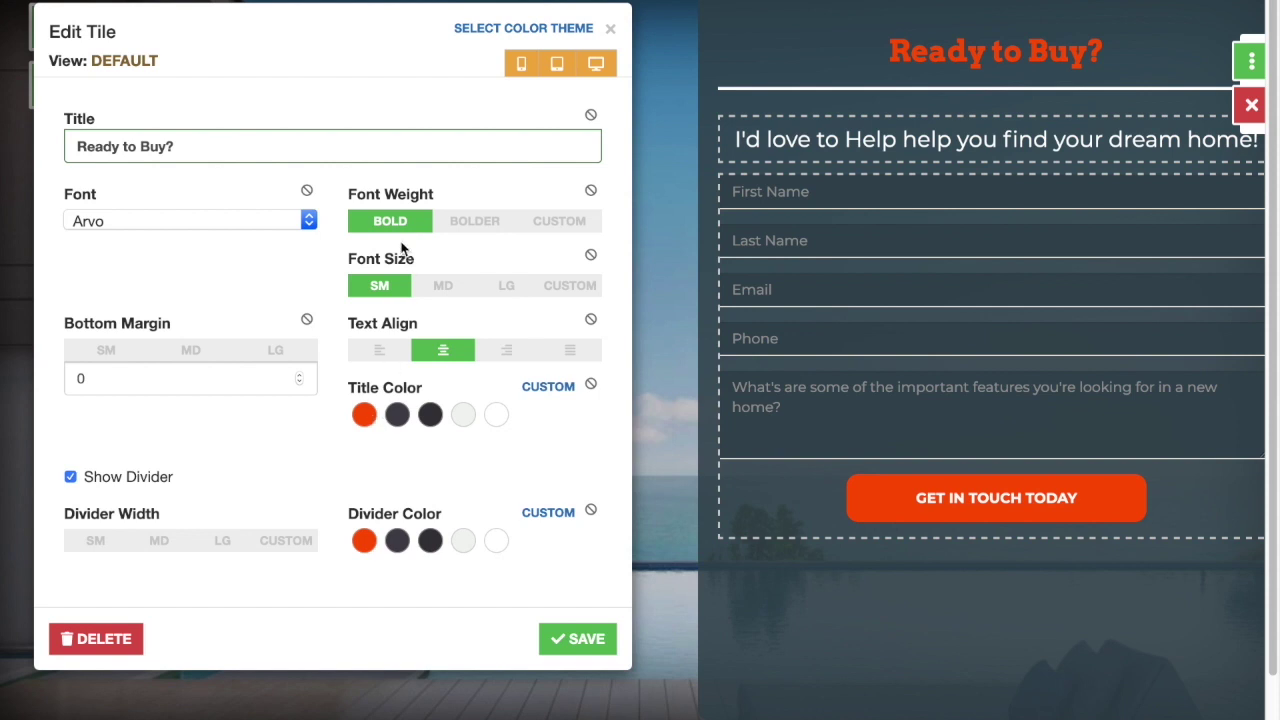
pyautogui.click(381, 352)
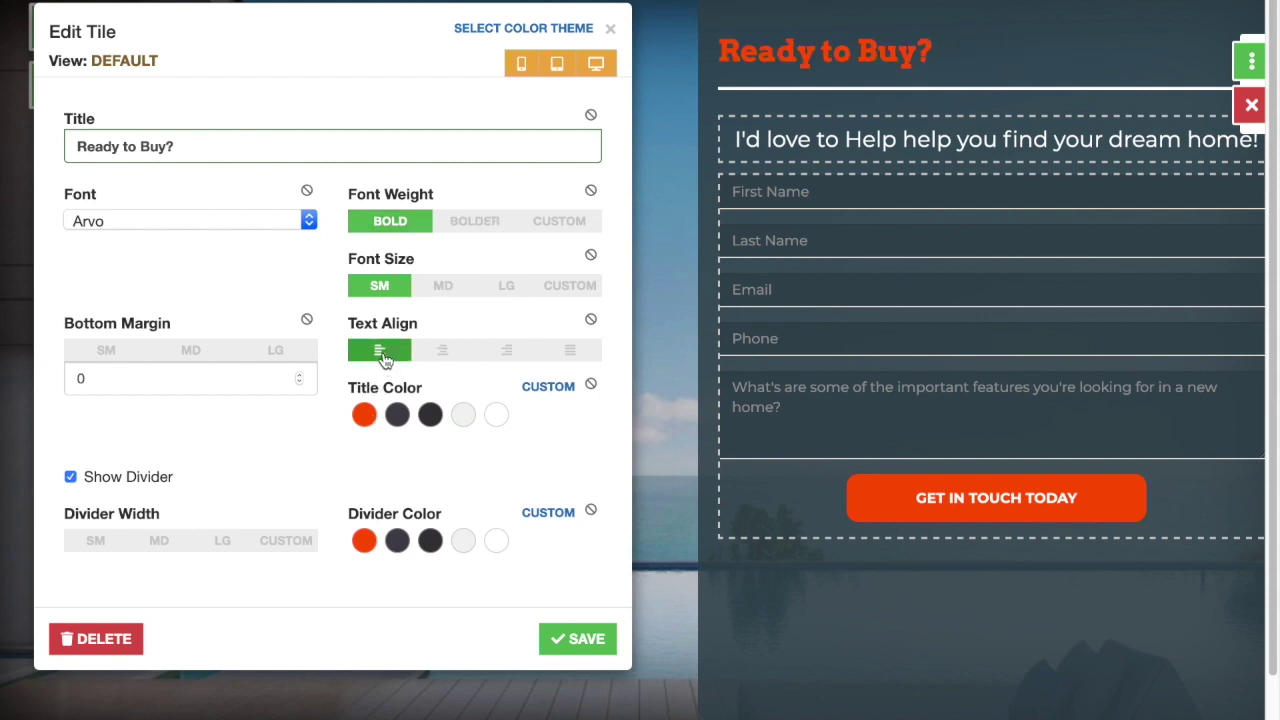
pyautogui.click(443, 355)
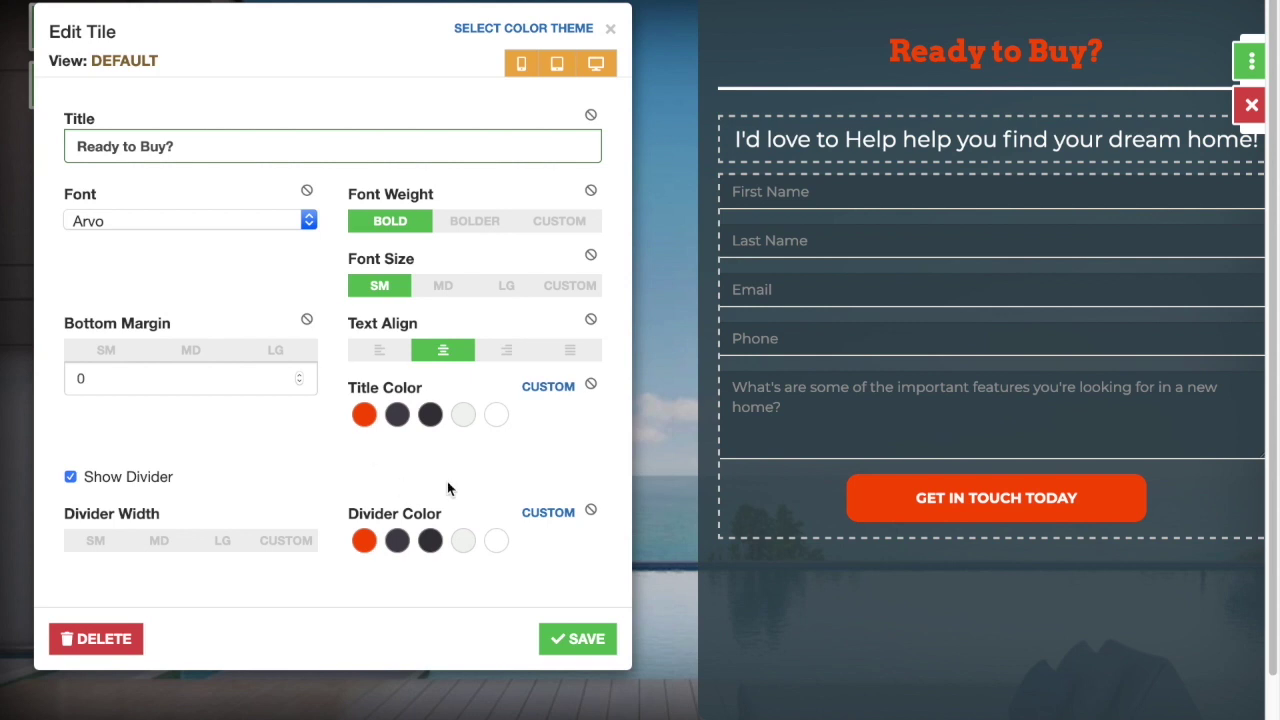
pyautogui.click(497, 415)
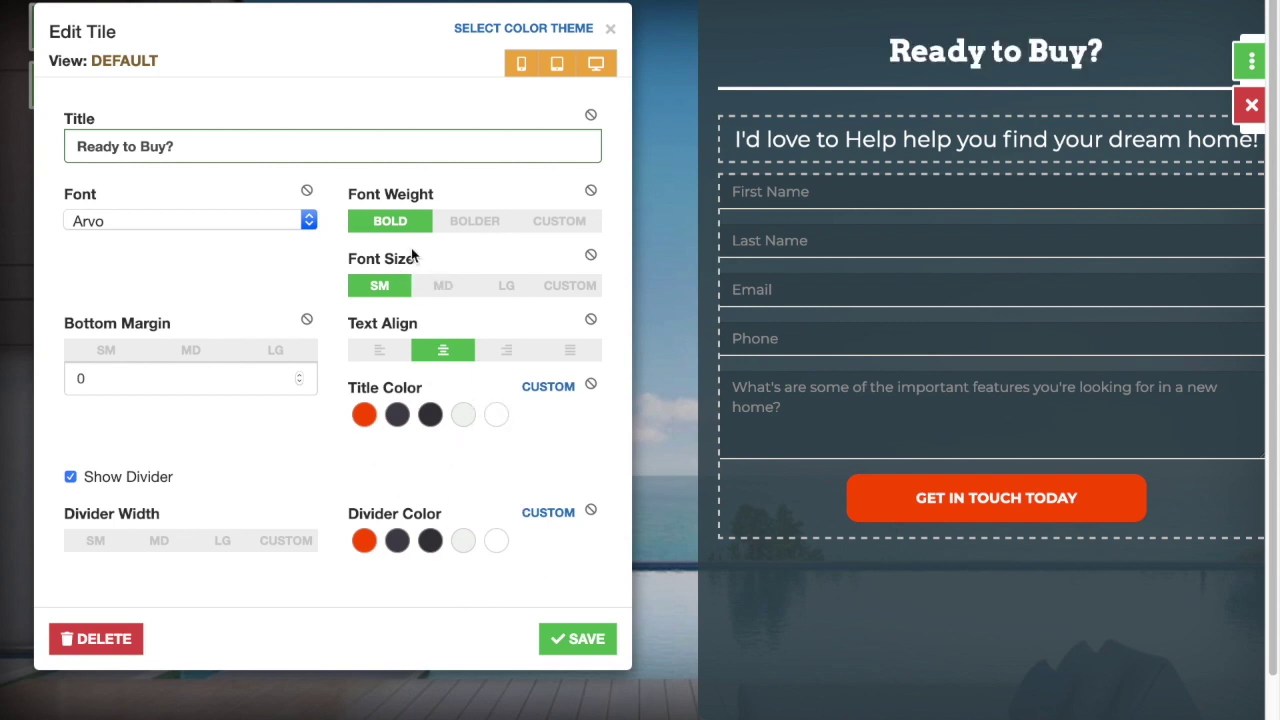
pyautogui.click(448, 285)
pyautogui.click(578, 639)
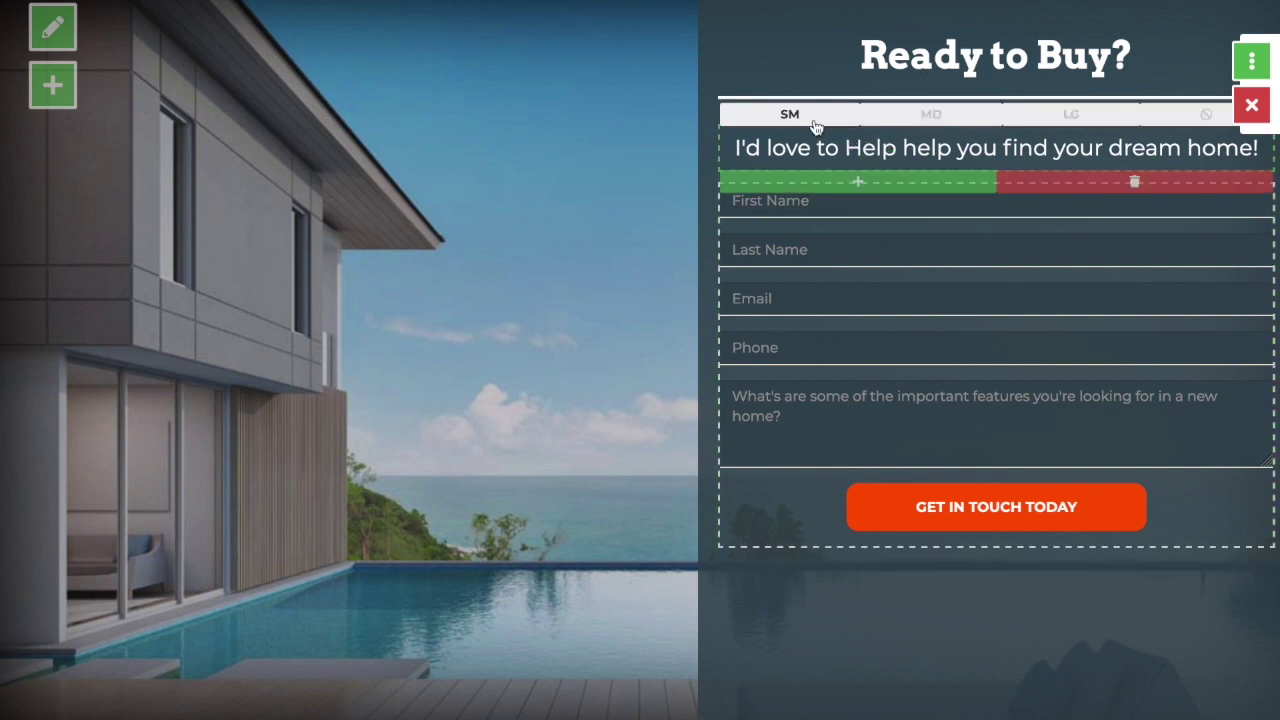
# Step: Set the dream-home subheading width to LG (full width), then bring up the Edit Form panel
pyautogui.click(818, 118)
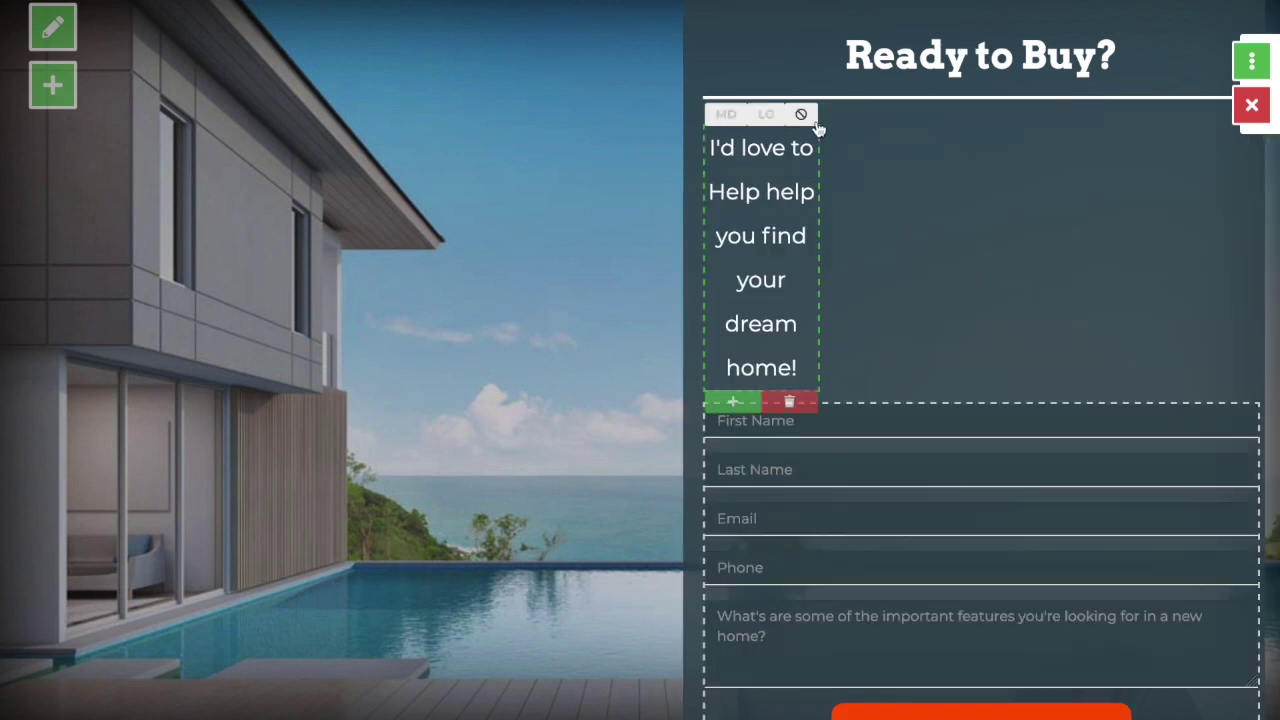
pyautogui.click(726, 115)
pyautogui.click(849, 113)
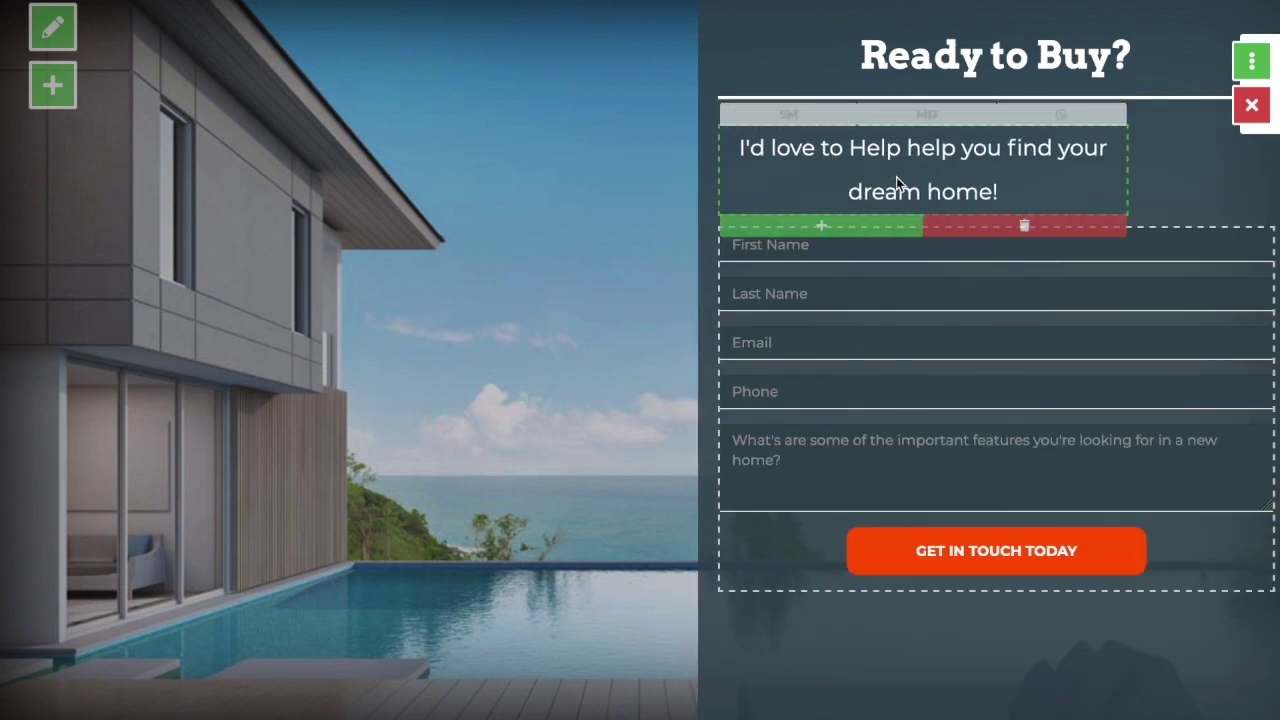
pyautogui.click(1064, 114)
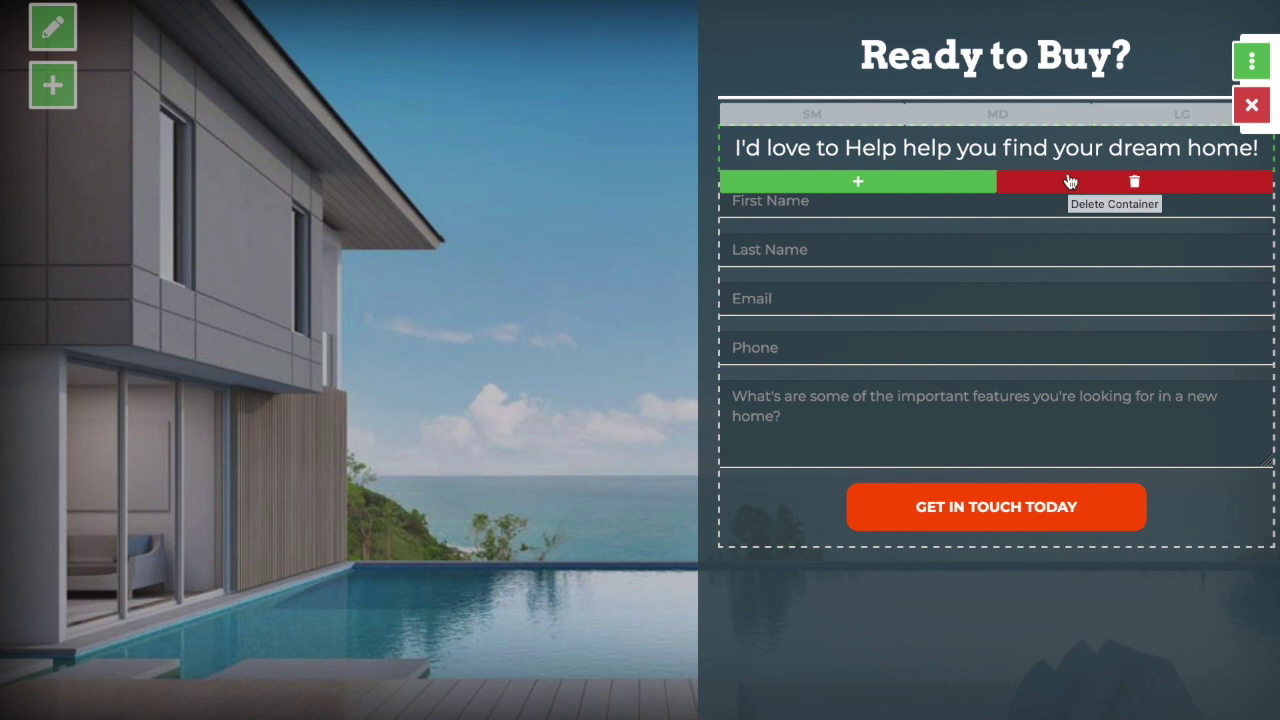
pyautogui.click(868, 247)
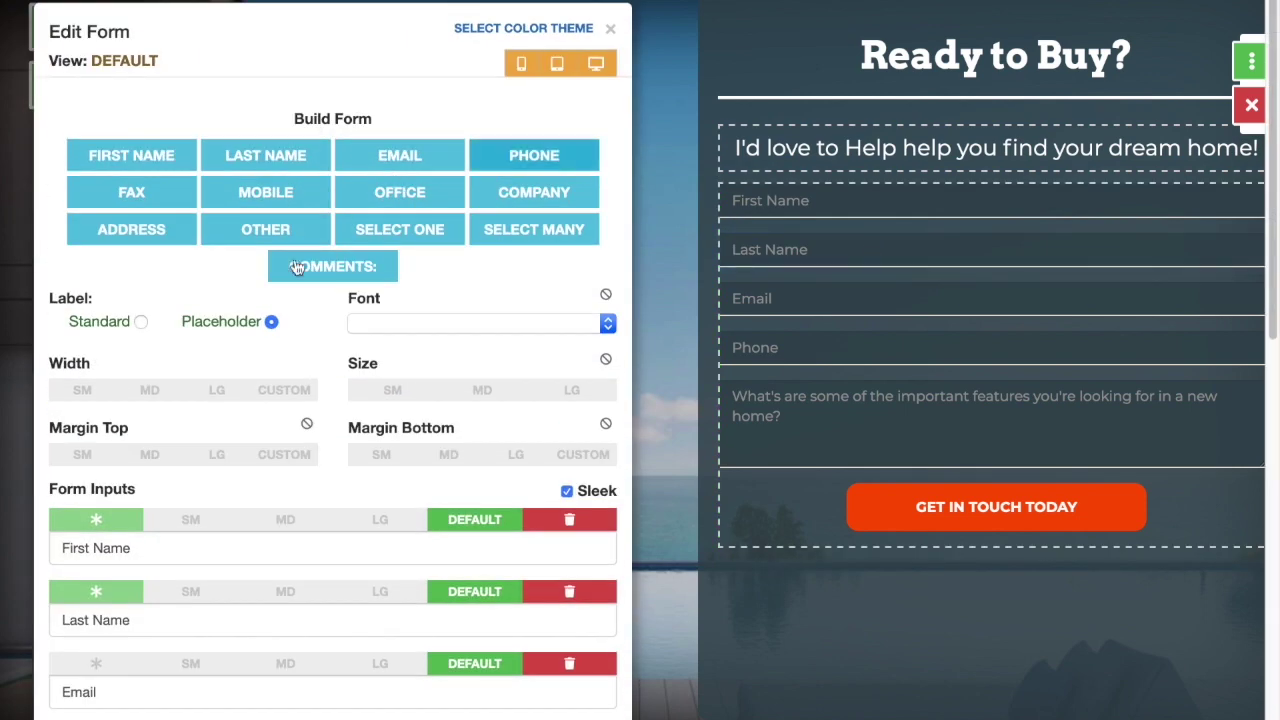
# Step: Add then delete a Mobile Phone field and keep placeholder labels, leaving fields unchanged
pyautogui.scroll(-1, 365, 490)
pyautogui.scroll(-2, 365, 490)
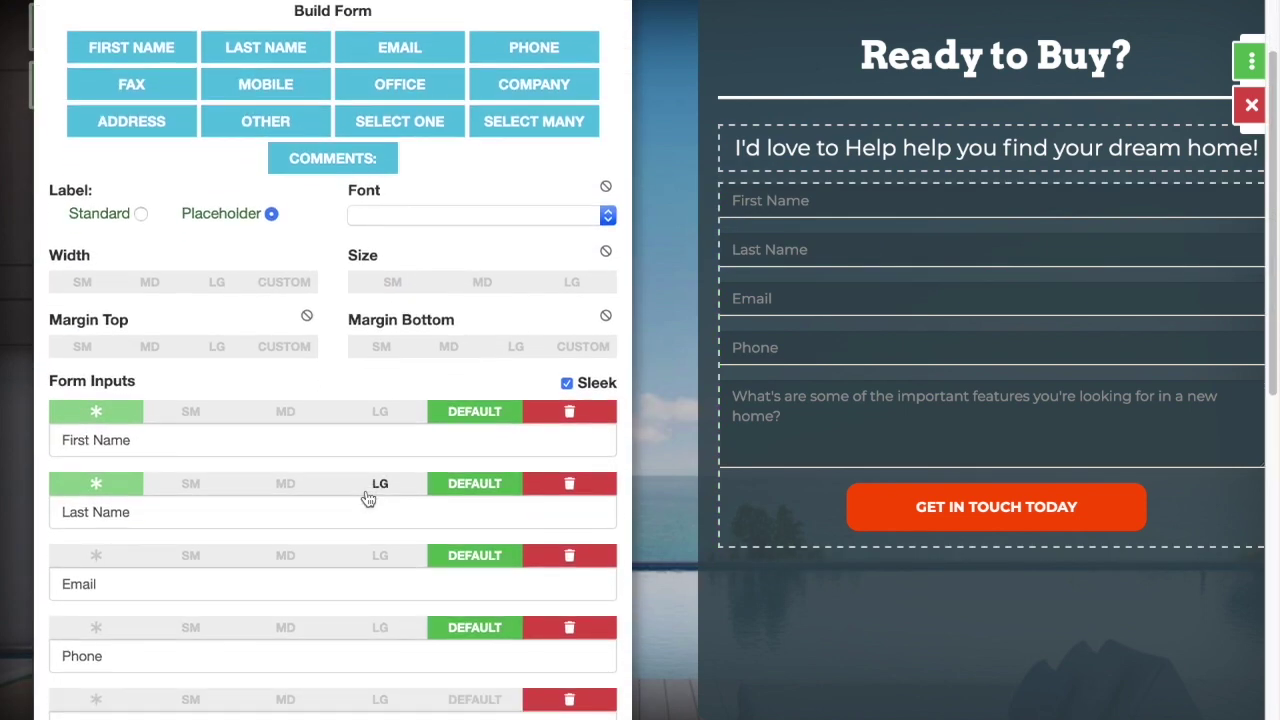
pyautogui.scroll(3, 368, 498)
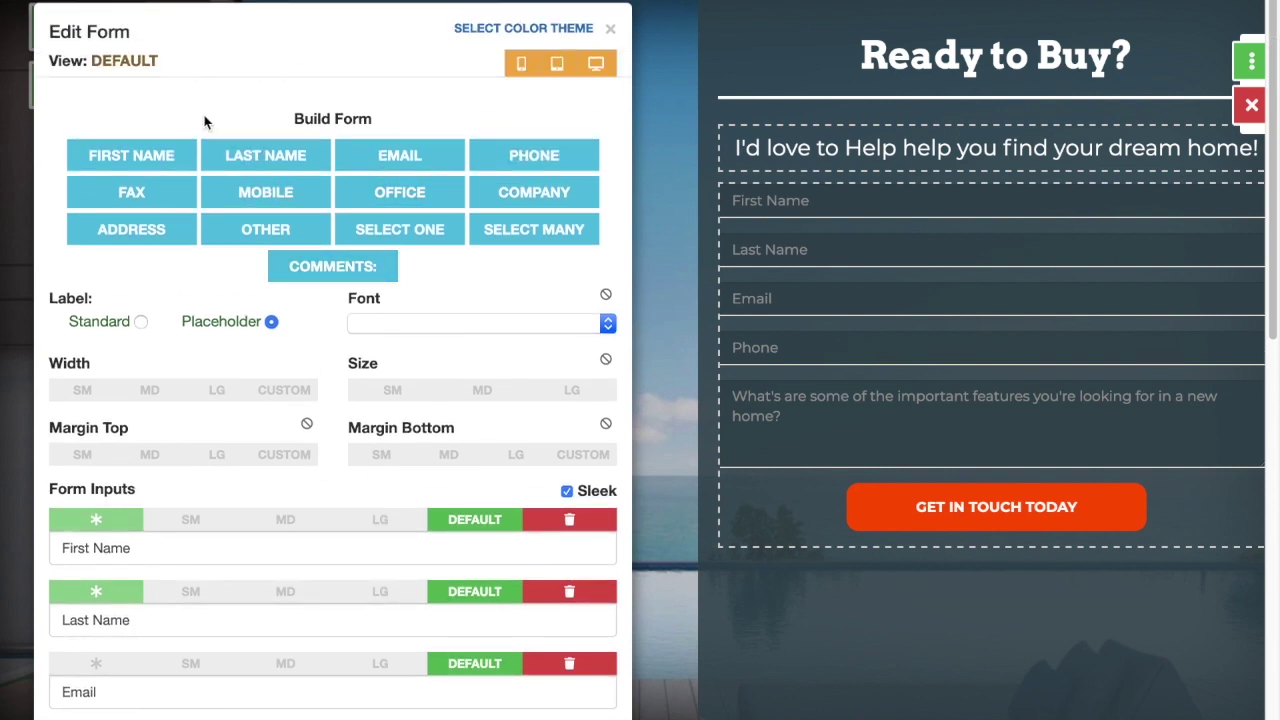
pyautogui.click(297, 208)
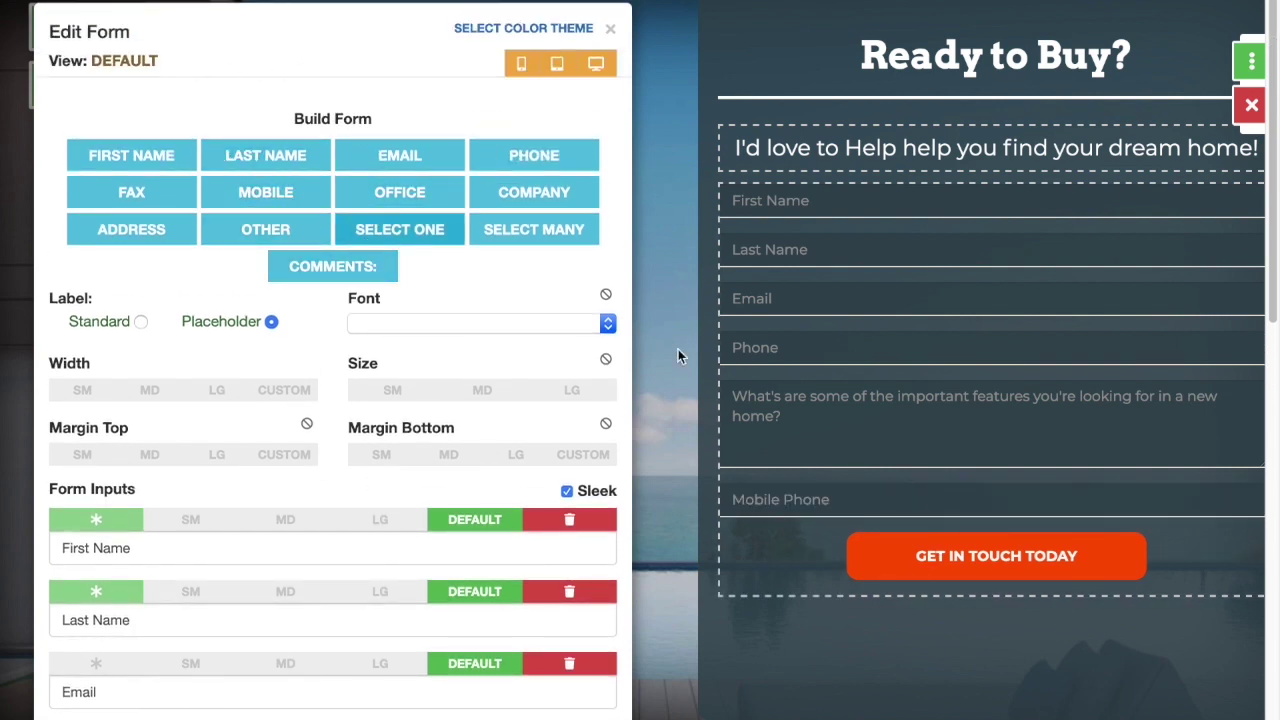
pyautogui.scroll(-4, 365, 405)
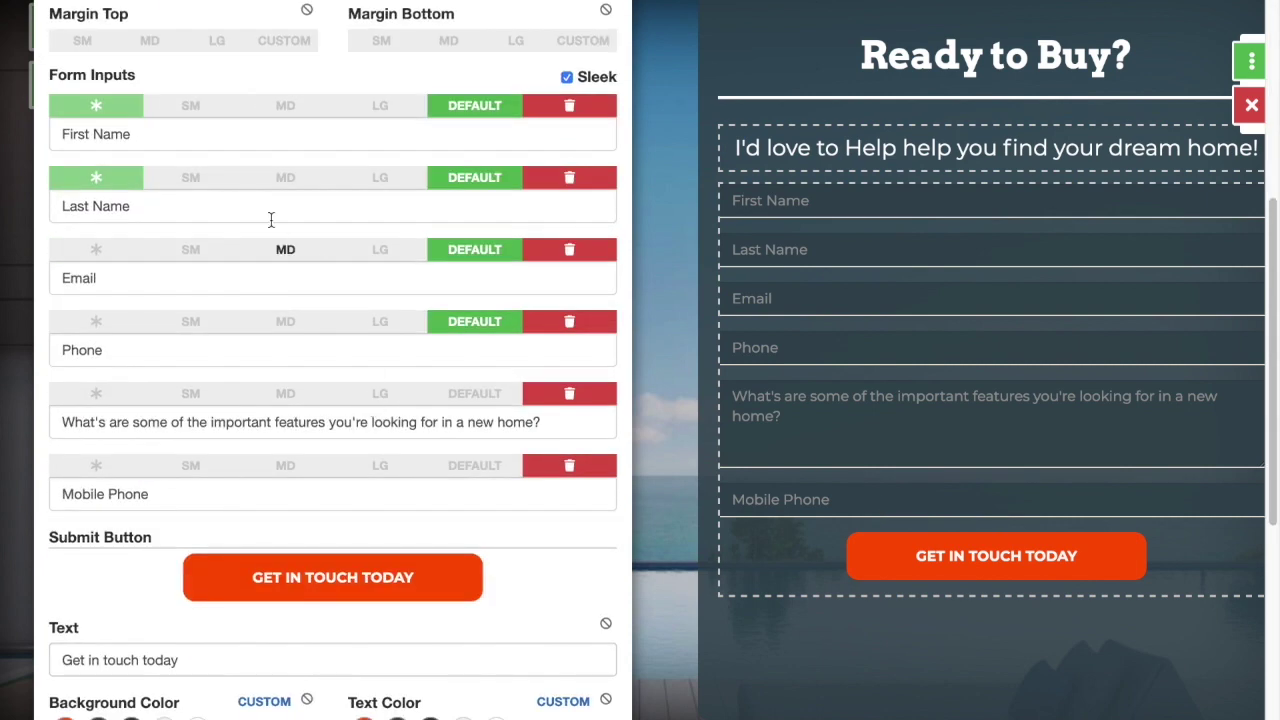
pyautogui.click(570, 465)
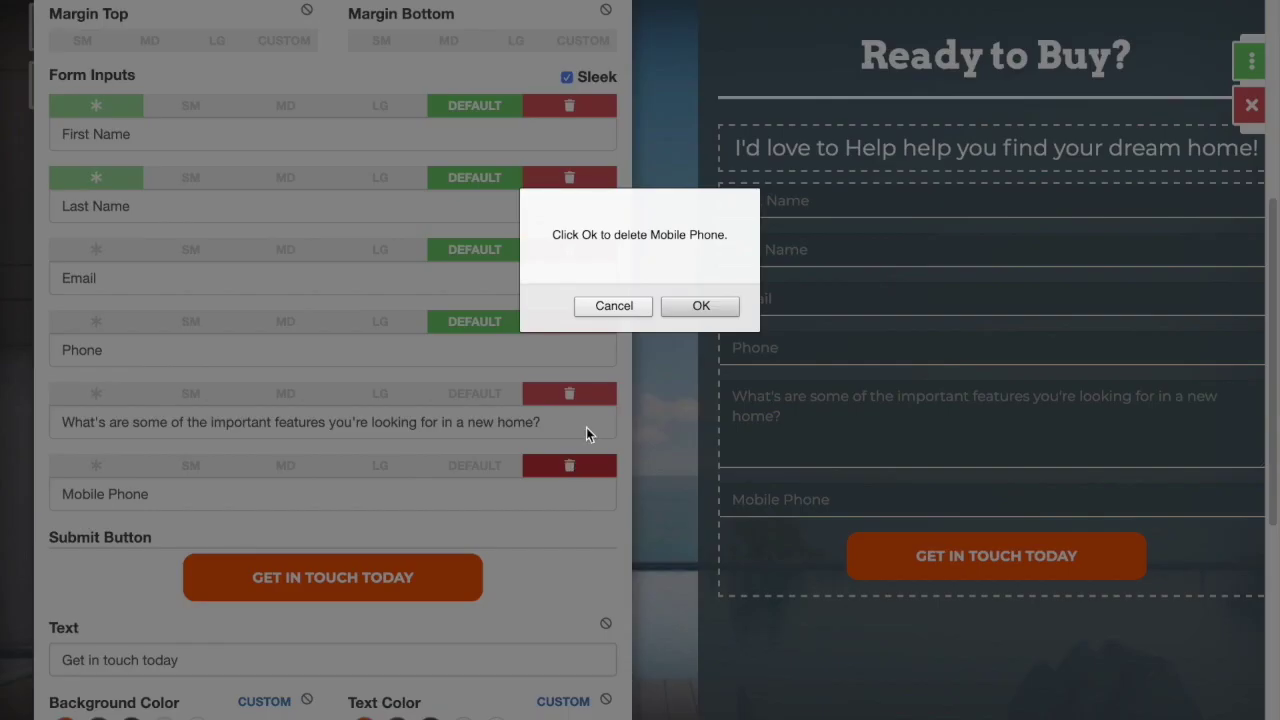
pyautogui.click(686, 305)
pyautogui.scroll(1, 274, 266)
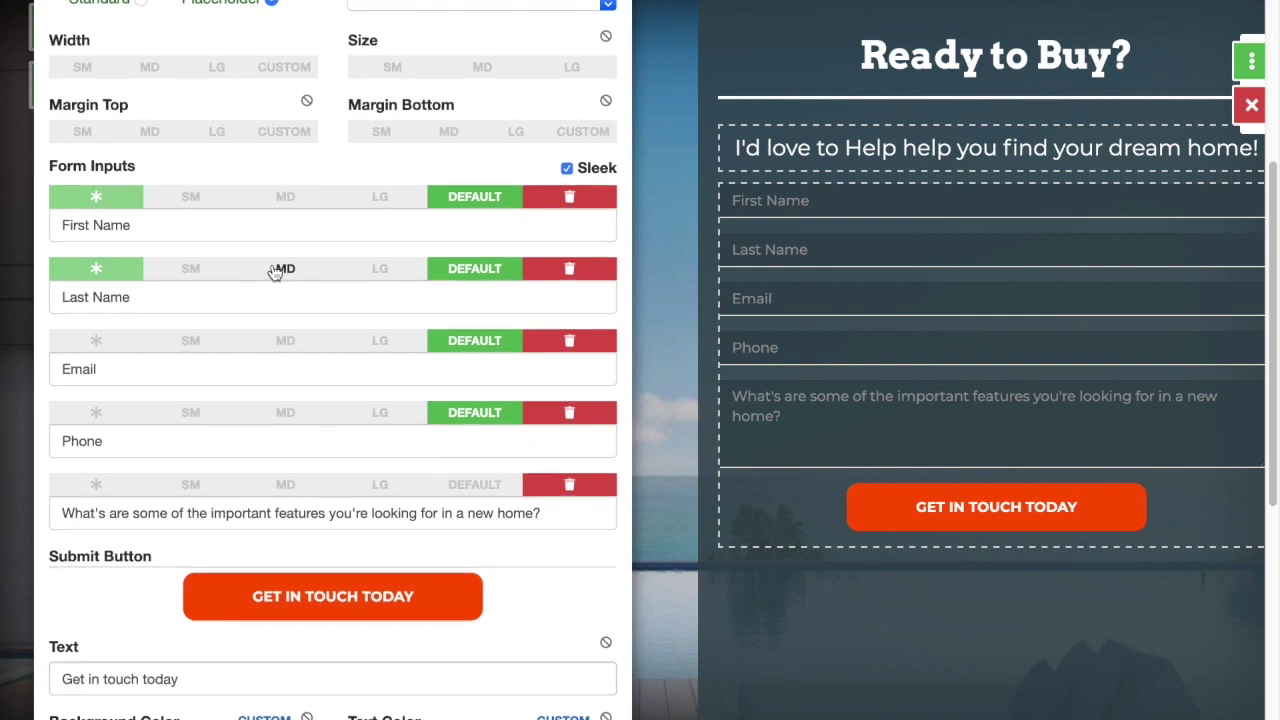
pyautogui.scroll(1, 250, 200)
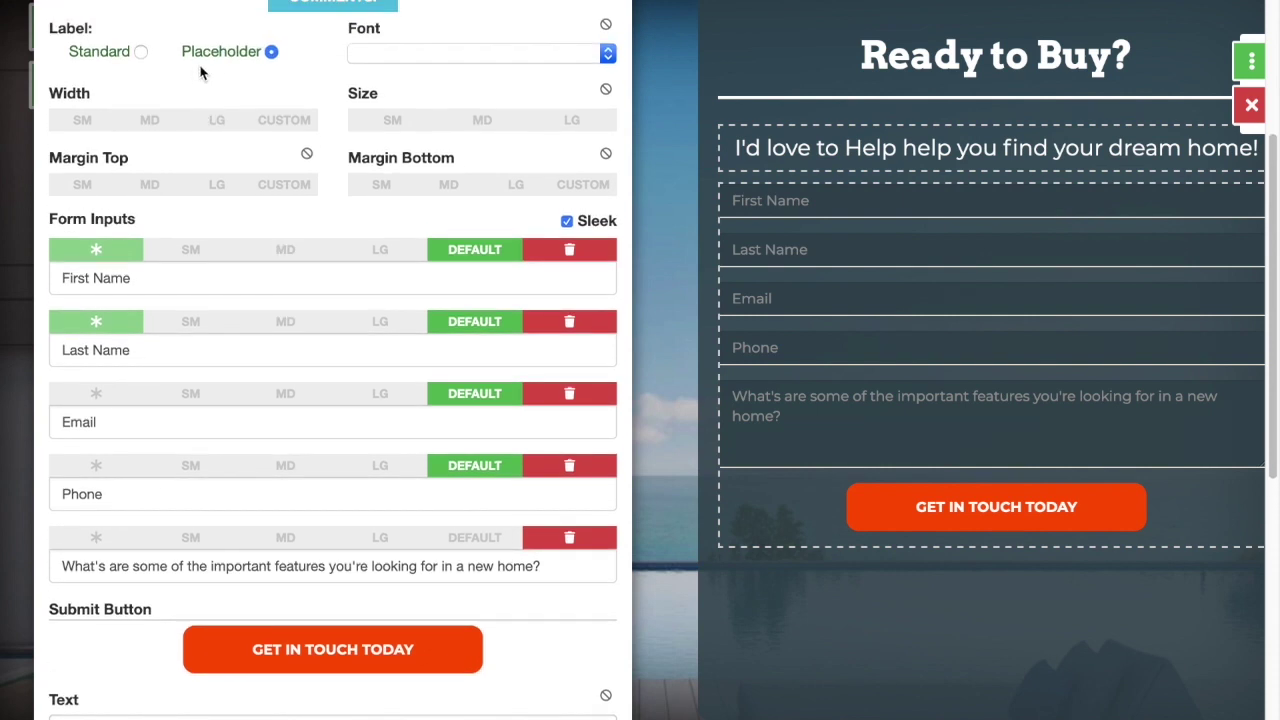
pyautogui.click(140, 52)
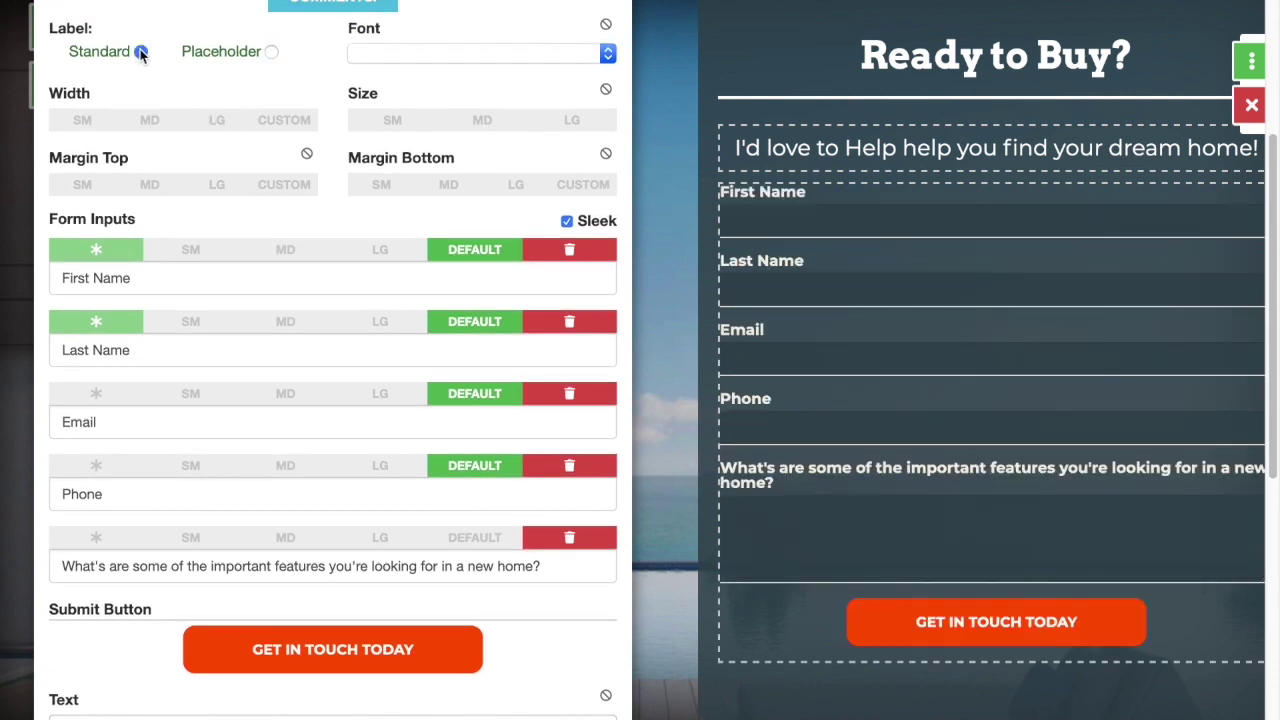
pyautogui.click(271, 52)
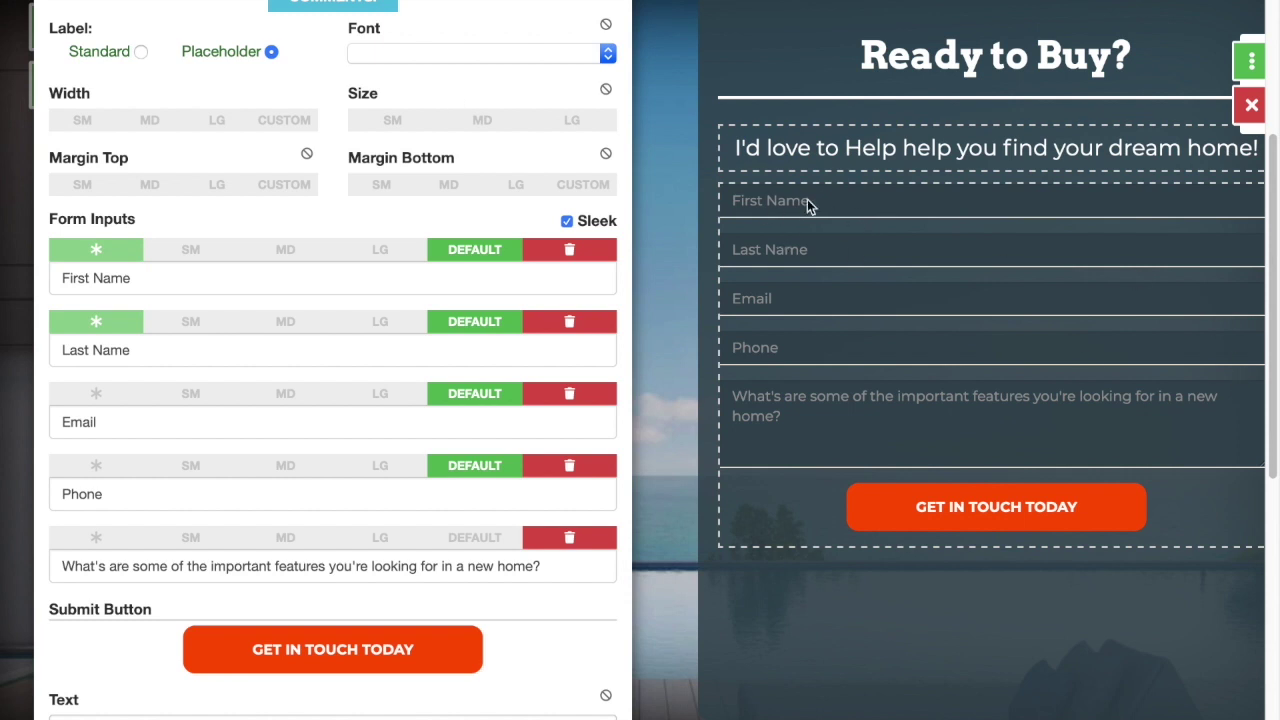
# Step: Keep the submit button orange and small, and lower its corner radius to 4
pyautogui.scroll(-5, 290, 400)
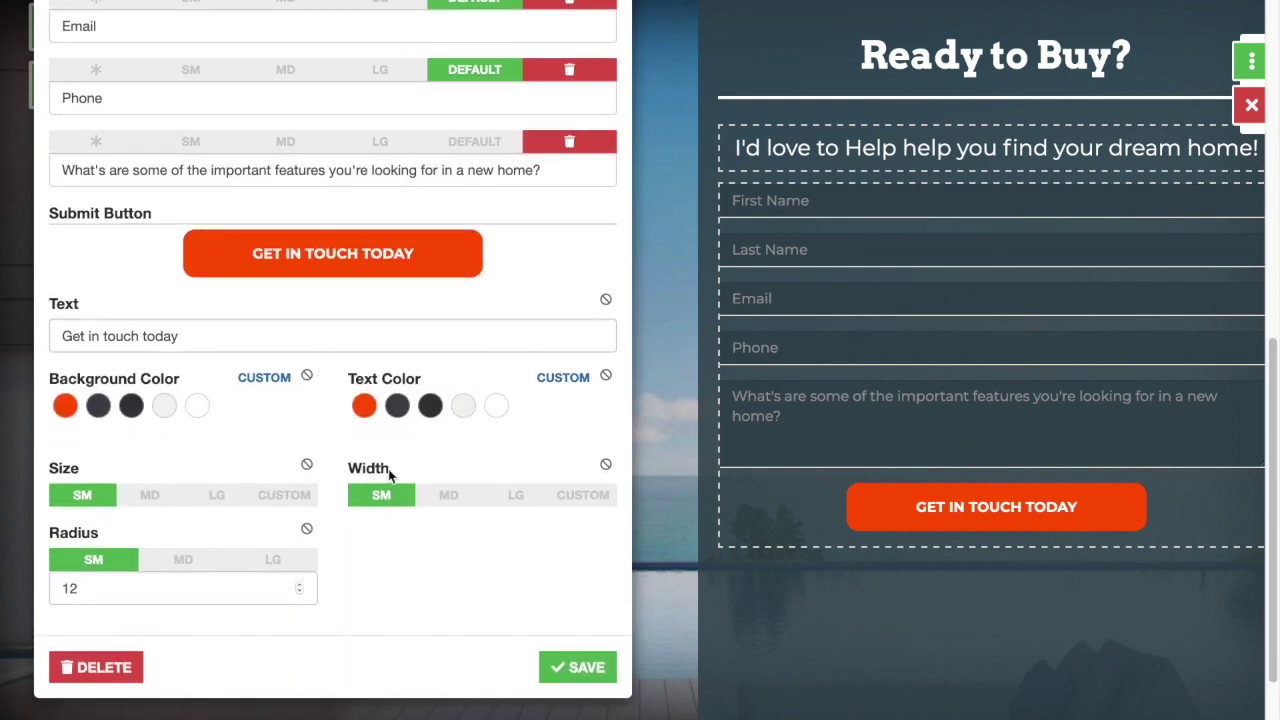
pyautogui.click(130, 406)
pyautogui.click(64, 405)
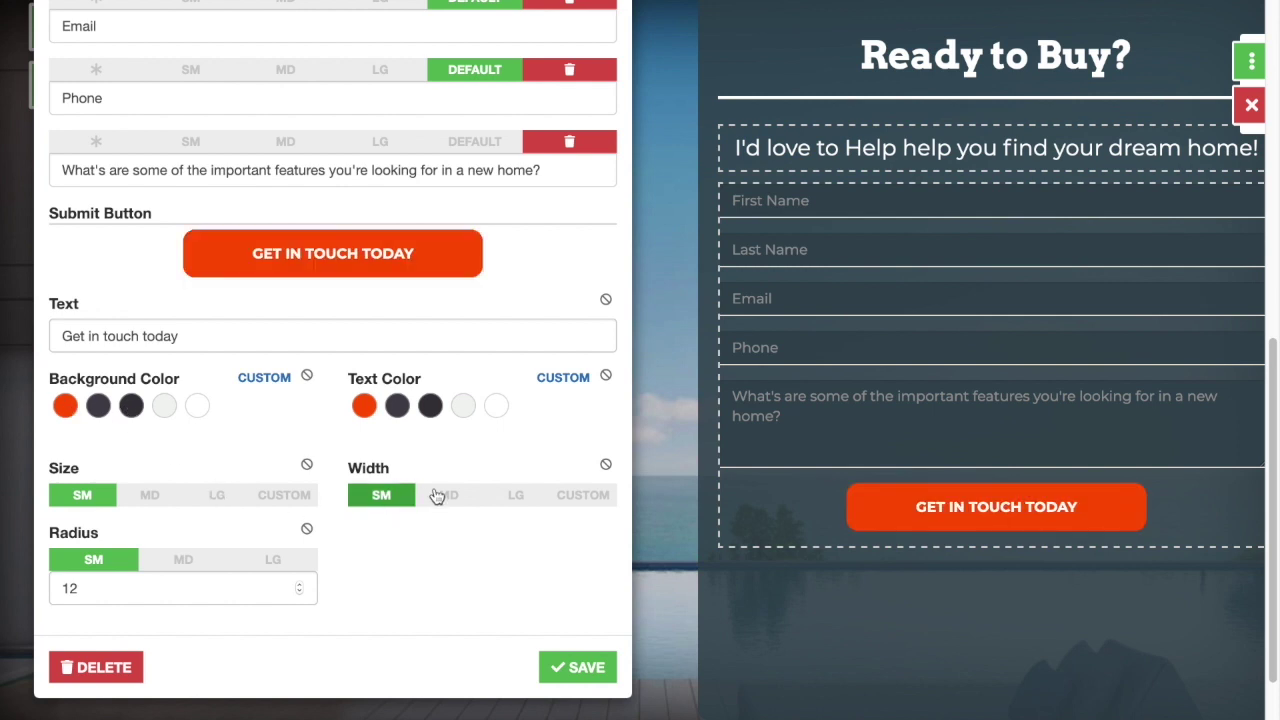
pyautogui.click(440, 496)
pyautogui.click(387, 499)
pyautogui.click(291, 594)
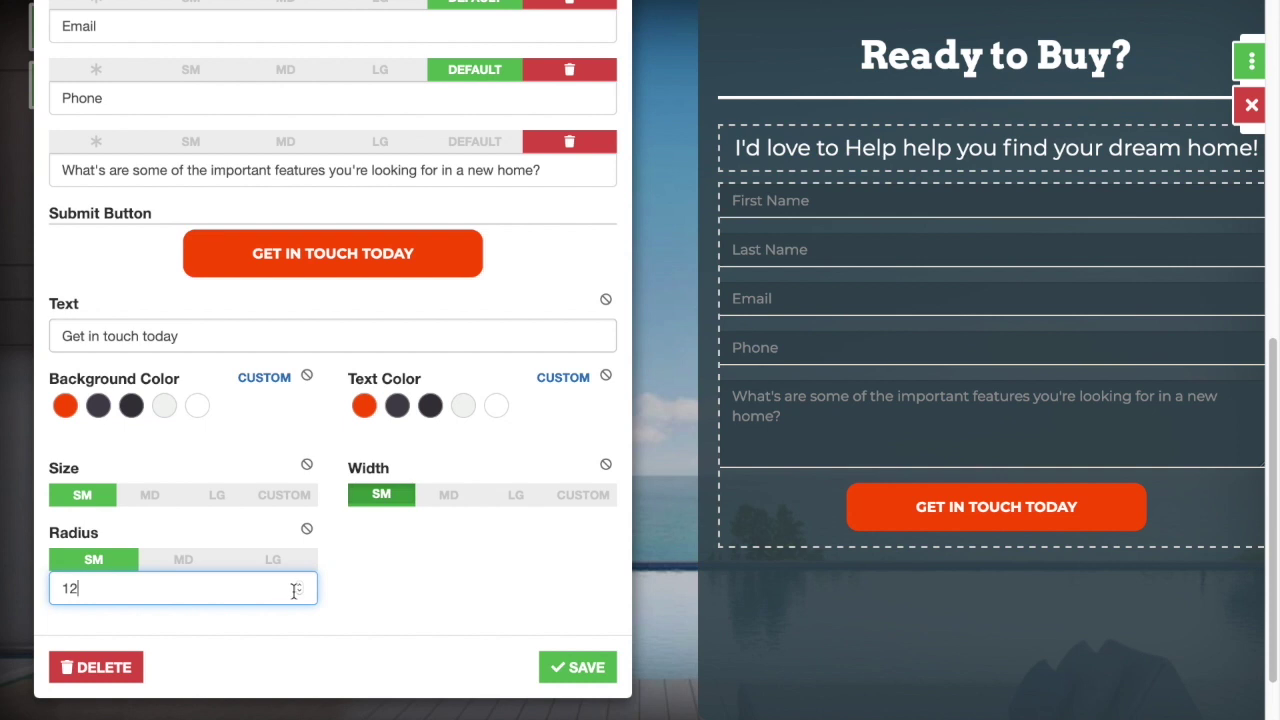
pyautogui.moveTo(300, 592); pyautogui.dragTo(300, 592)
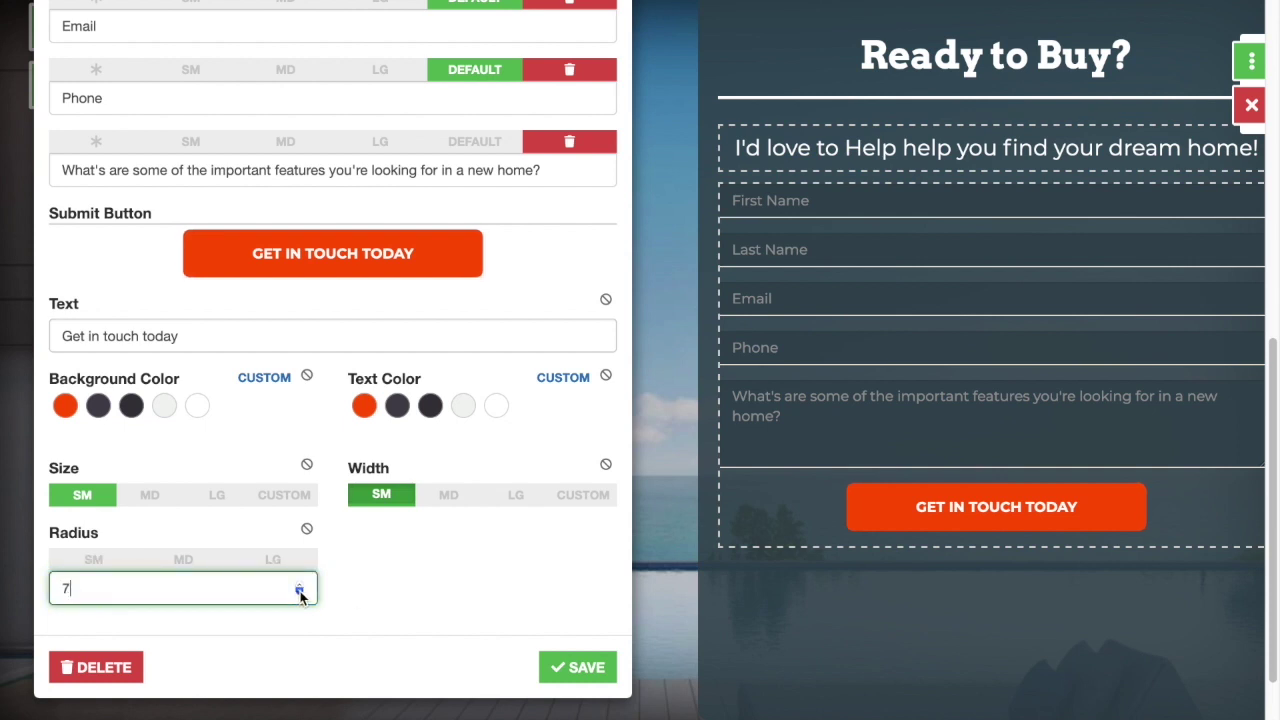
pyautogui.click(300, 592)
pyautogui.click(460, 597)
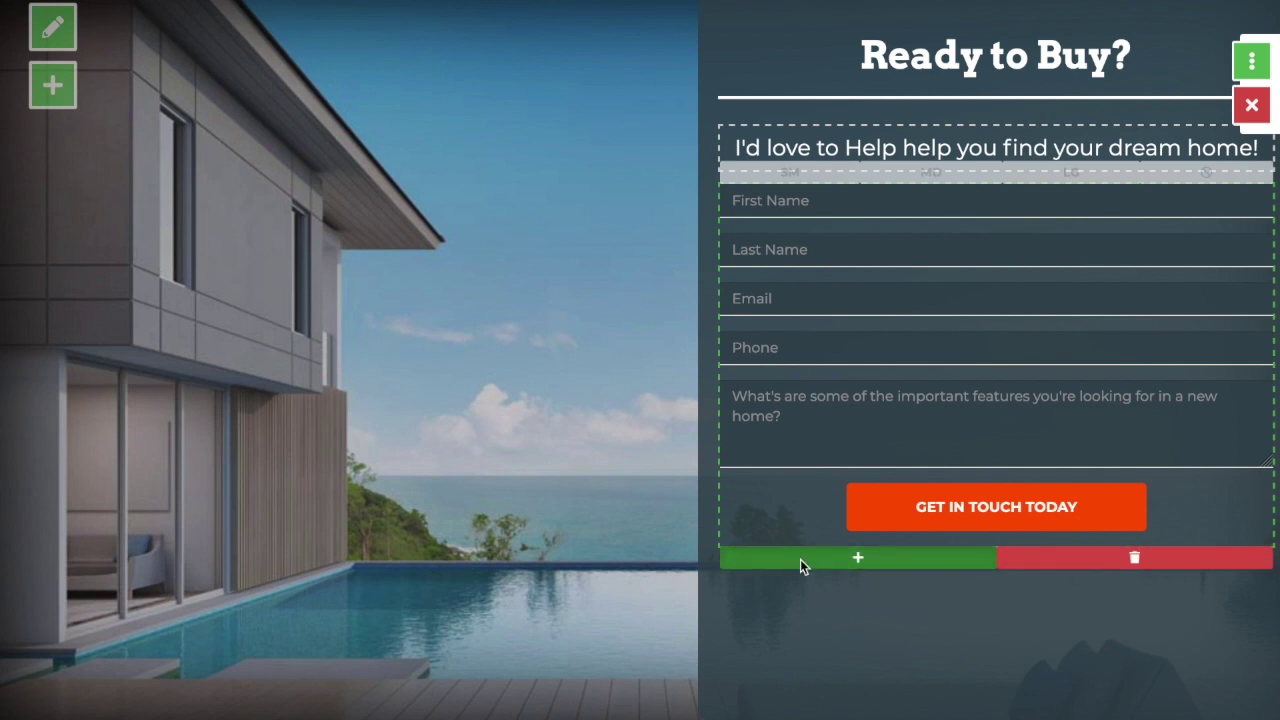
# Step: Insert a VIDEO element below the contact form and bring up its Edit Youtube Video settings
pyautogui.click(800, 559)
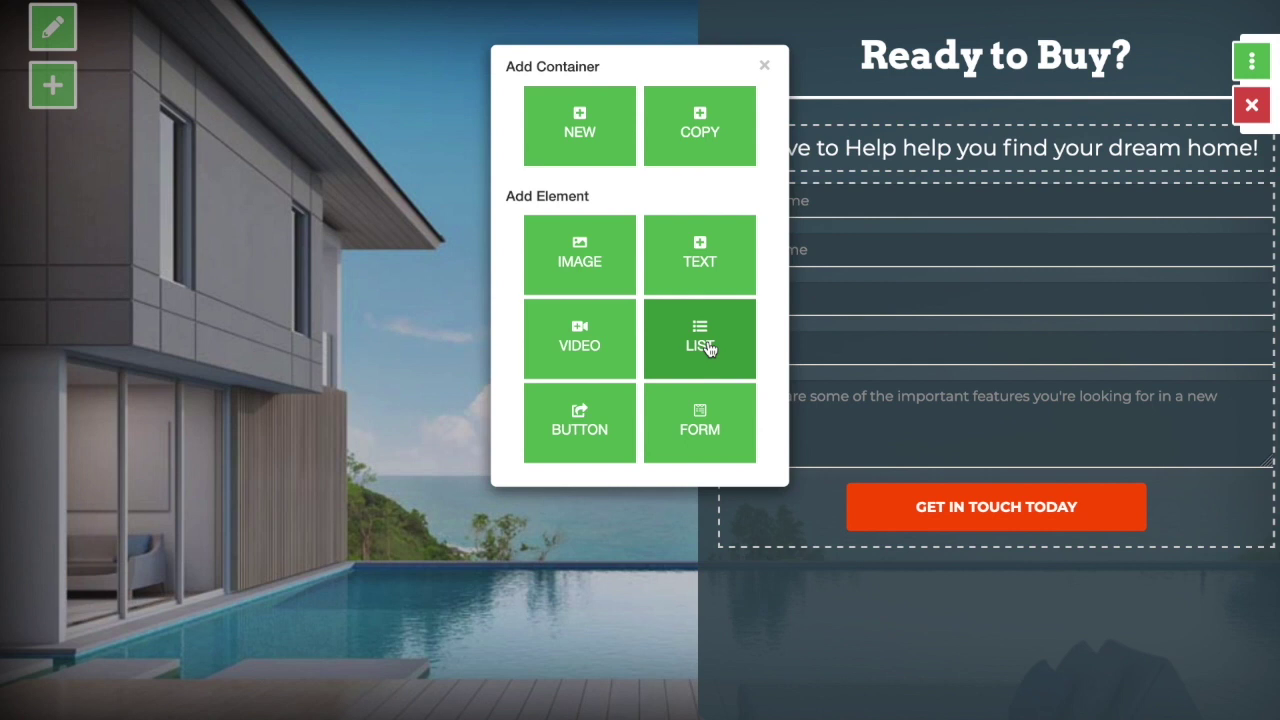
pyautogui.click(559, 350)
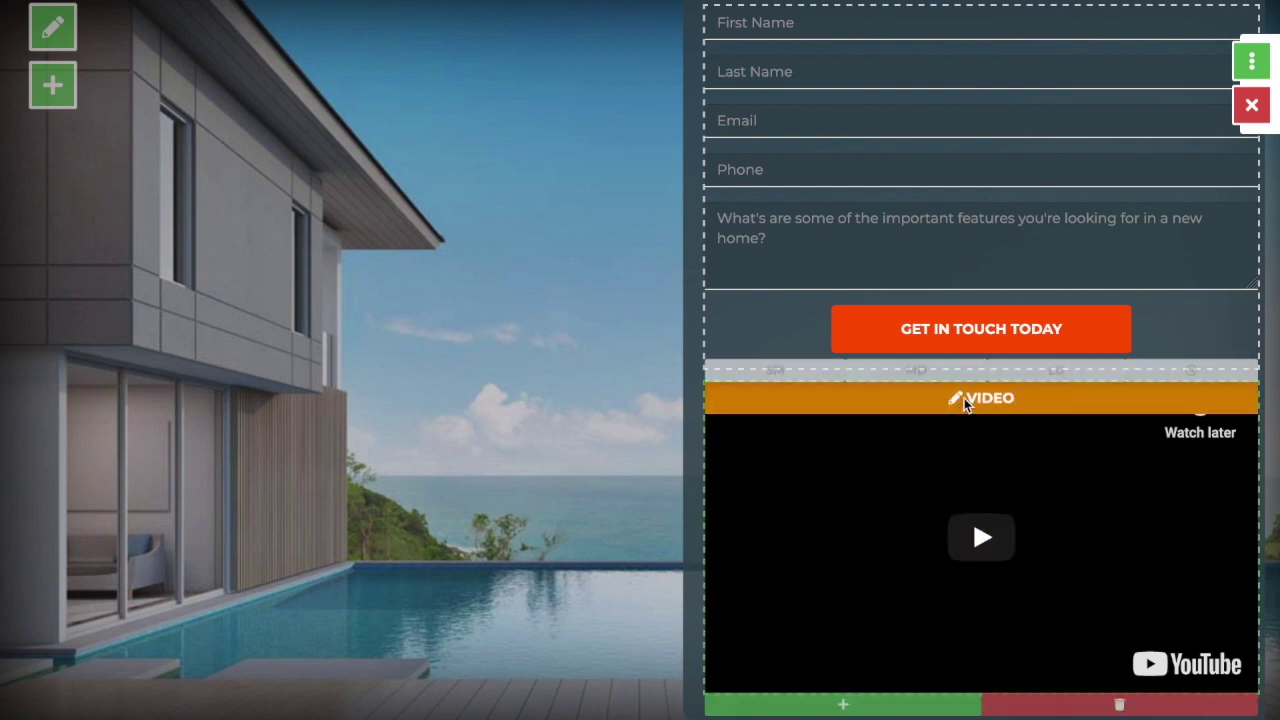
pyautogui.click(957, 397)
# Step: Embed youtu.be/ouHU88v2q4A with suggested videos on and a 1-minute start time, then save
pyautogui.click(643, 104)
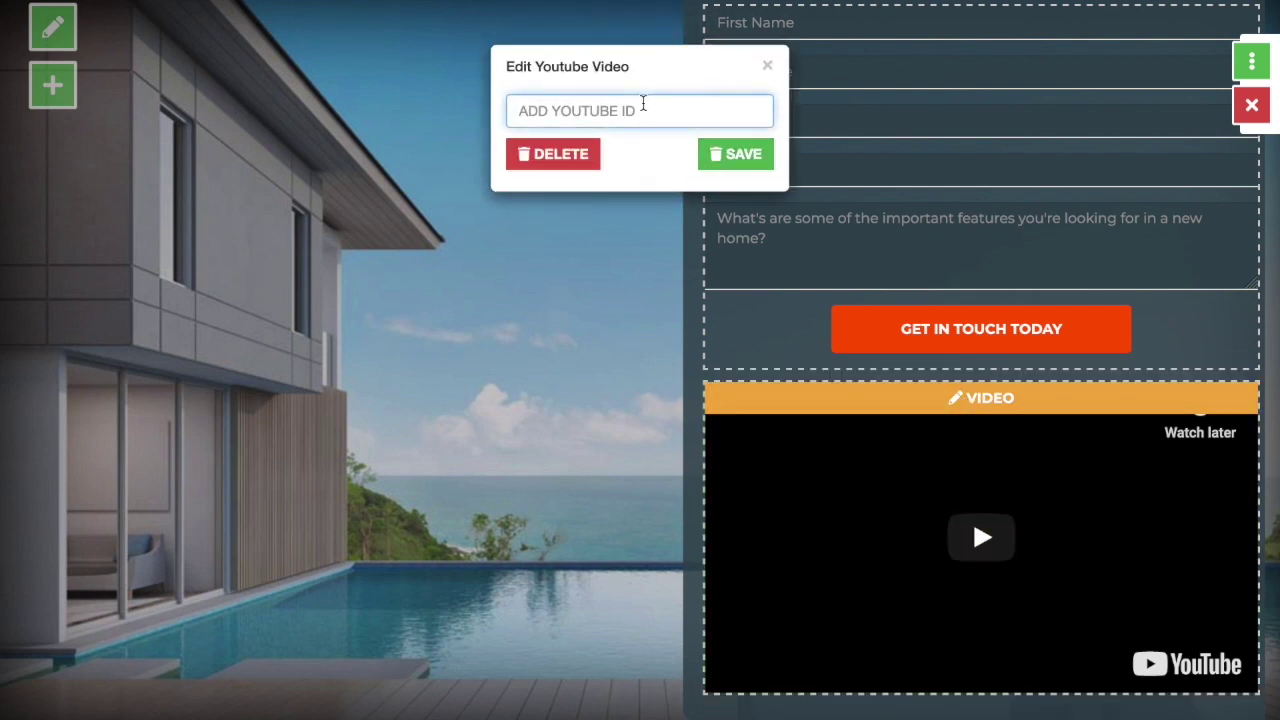
pyautogui.write('https://youtu.be/ouHU88v2q4A')
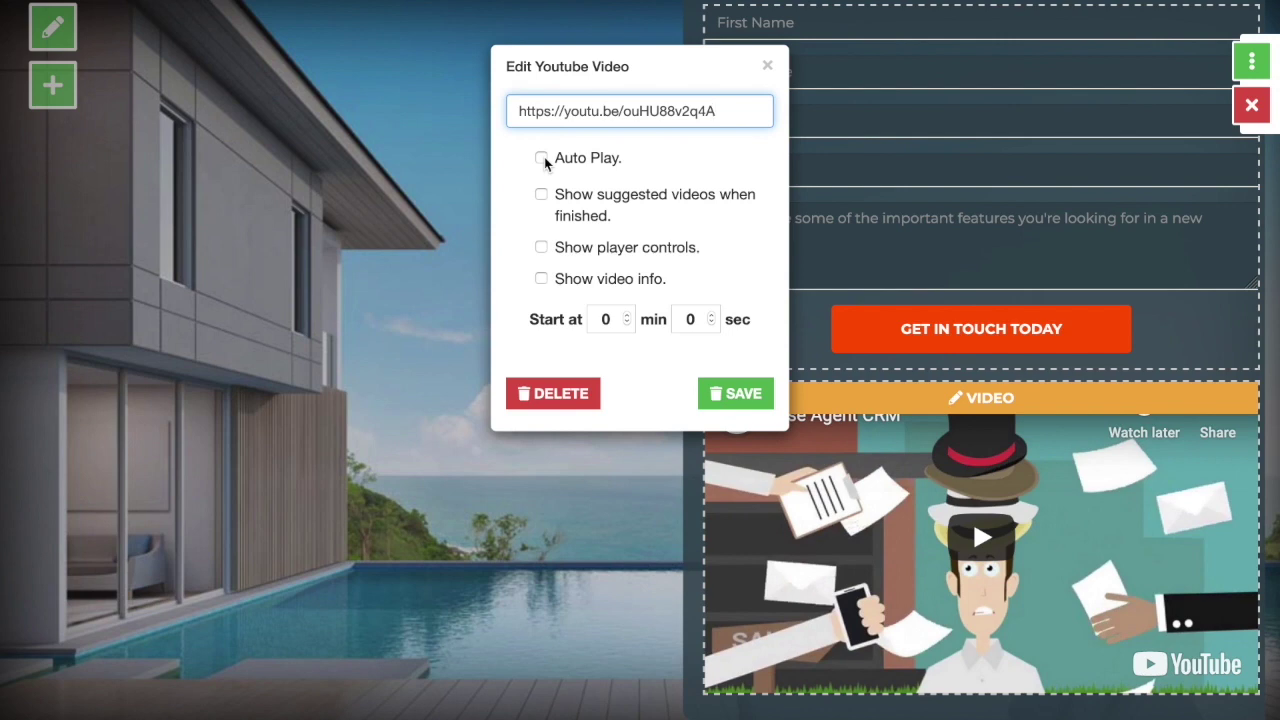
pyautogui.click(543, 197)
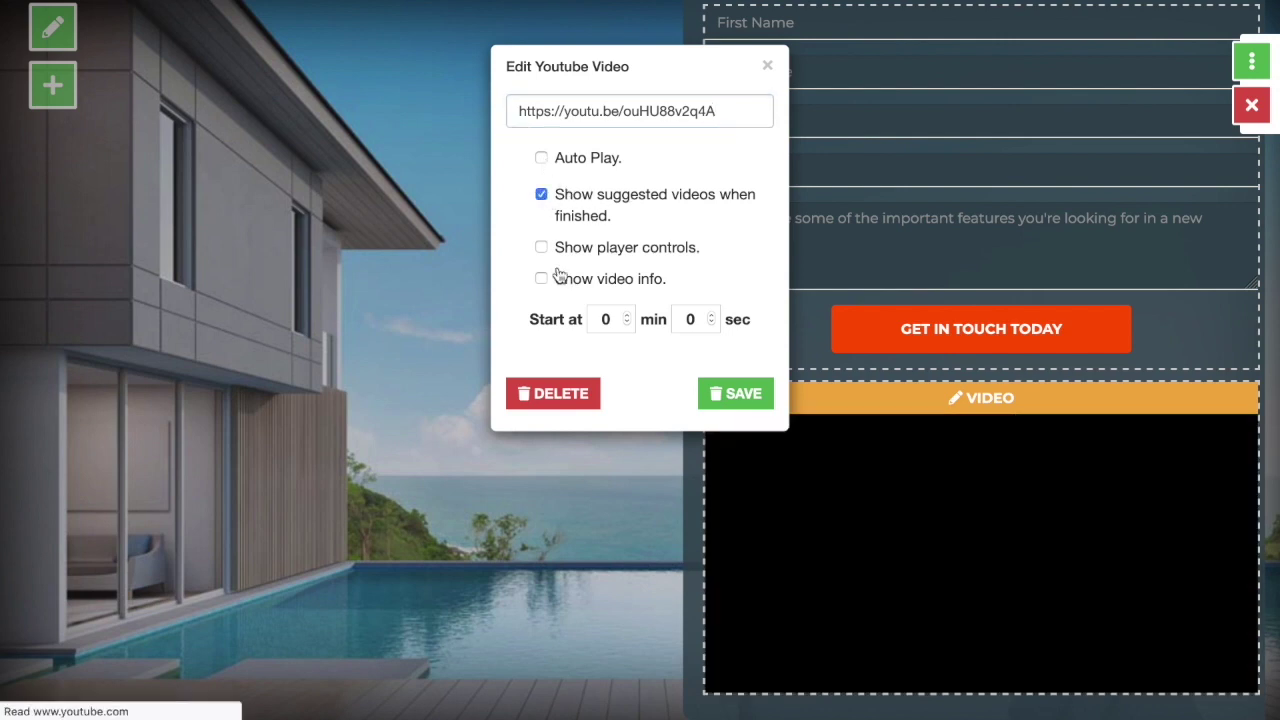
pyautogui.click(543, 281)
pyautogui.click(546, 284)
pyautogui.click(628, 316)
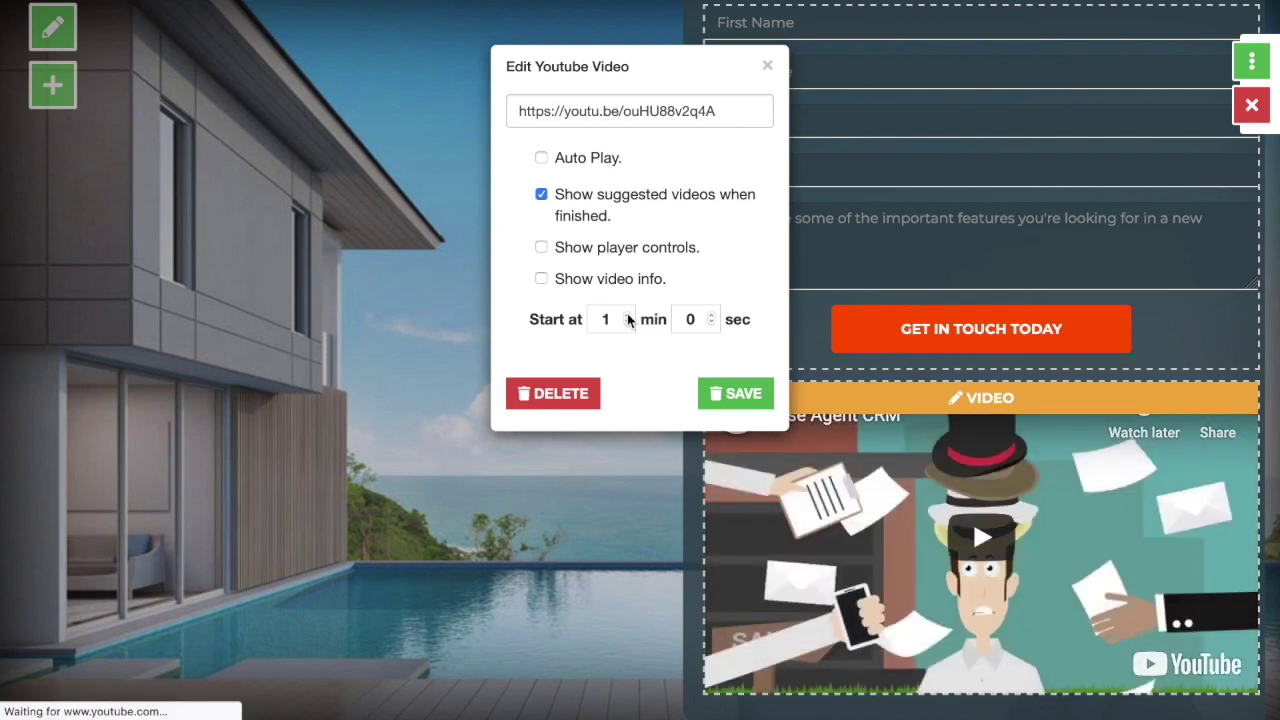
pyautogui.click(628, 316)
pyautogui.click(628, 316)
pyautogui.click(628, 316)
pyautogui.click(627, 323)
pyautogui.click(627, 323)
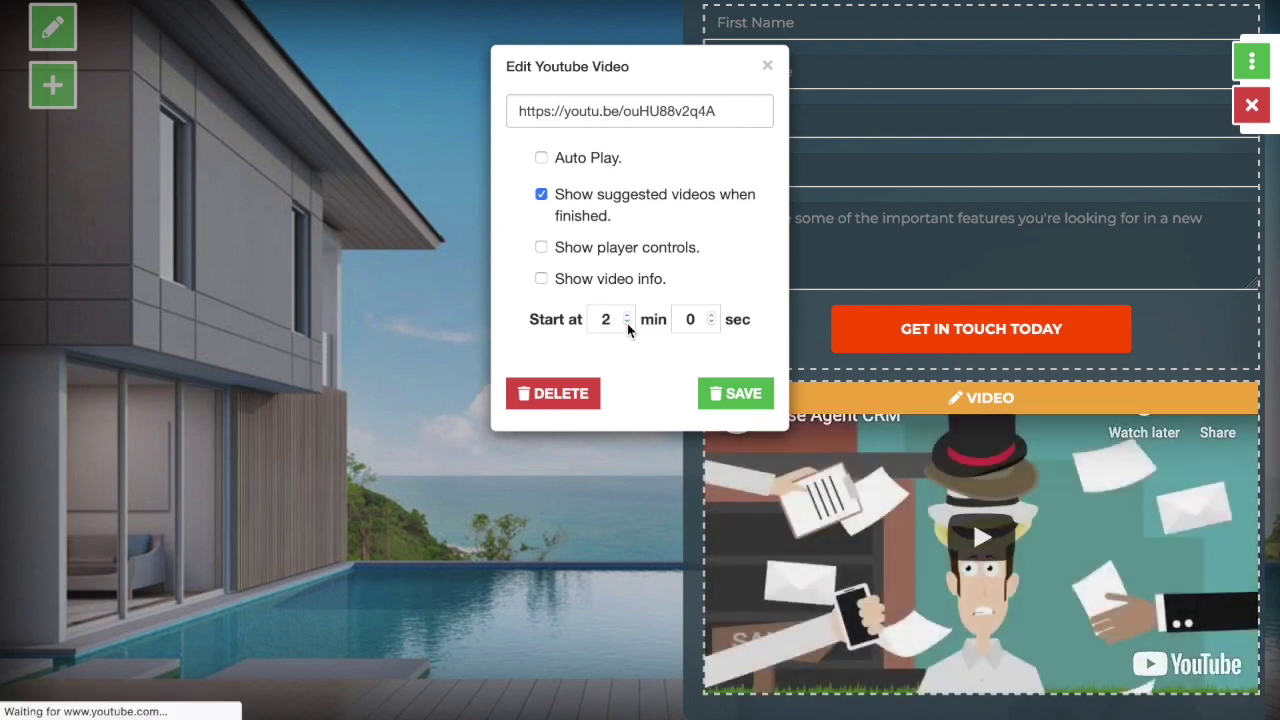
pyautogui.click(627, 323)
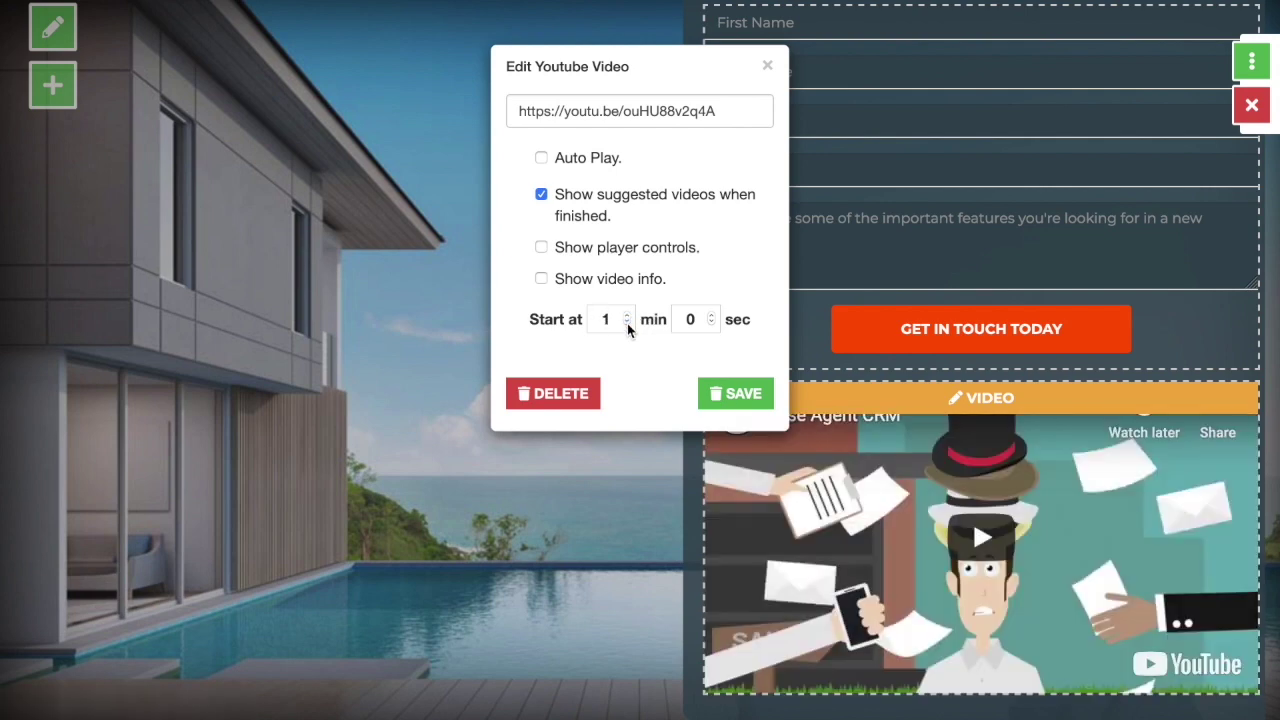
pyautogui.click(735, 393)
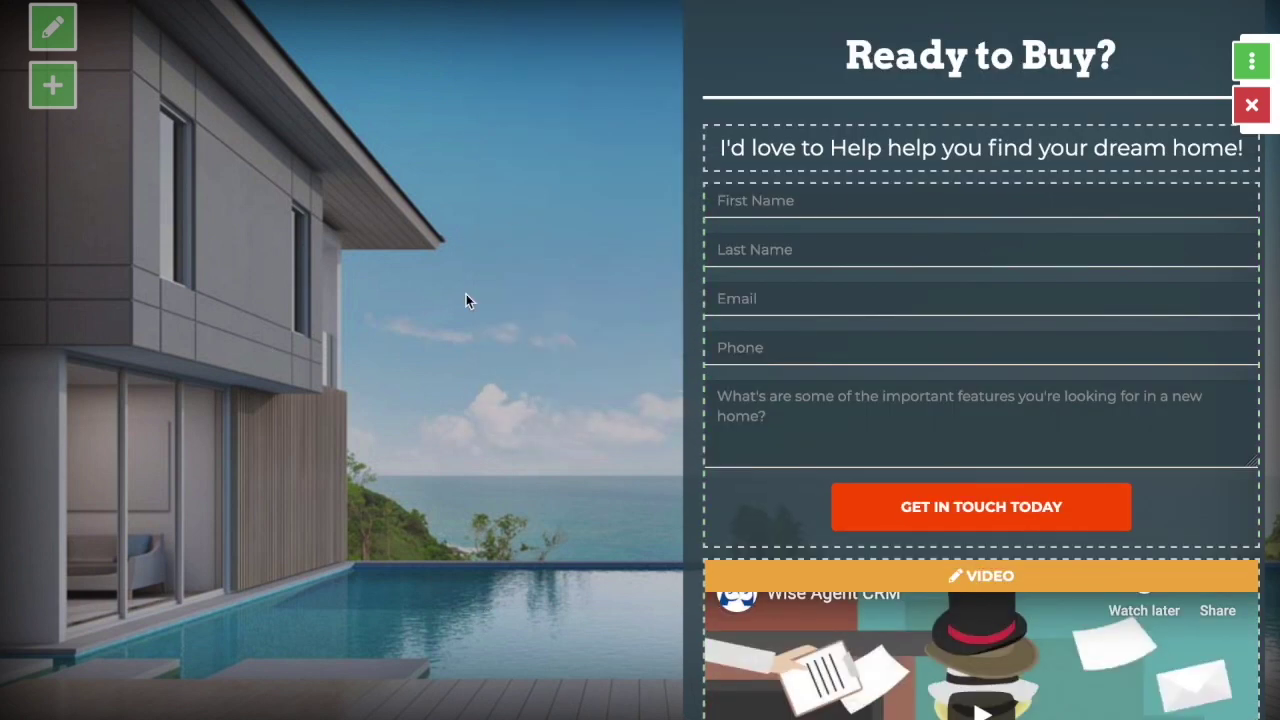
# Step: Review the Congratulations response page, then set the form's Response Action to Refresh
pyautogui.moveTo(1012, 300)
pyautogui.click(1251, 61)
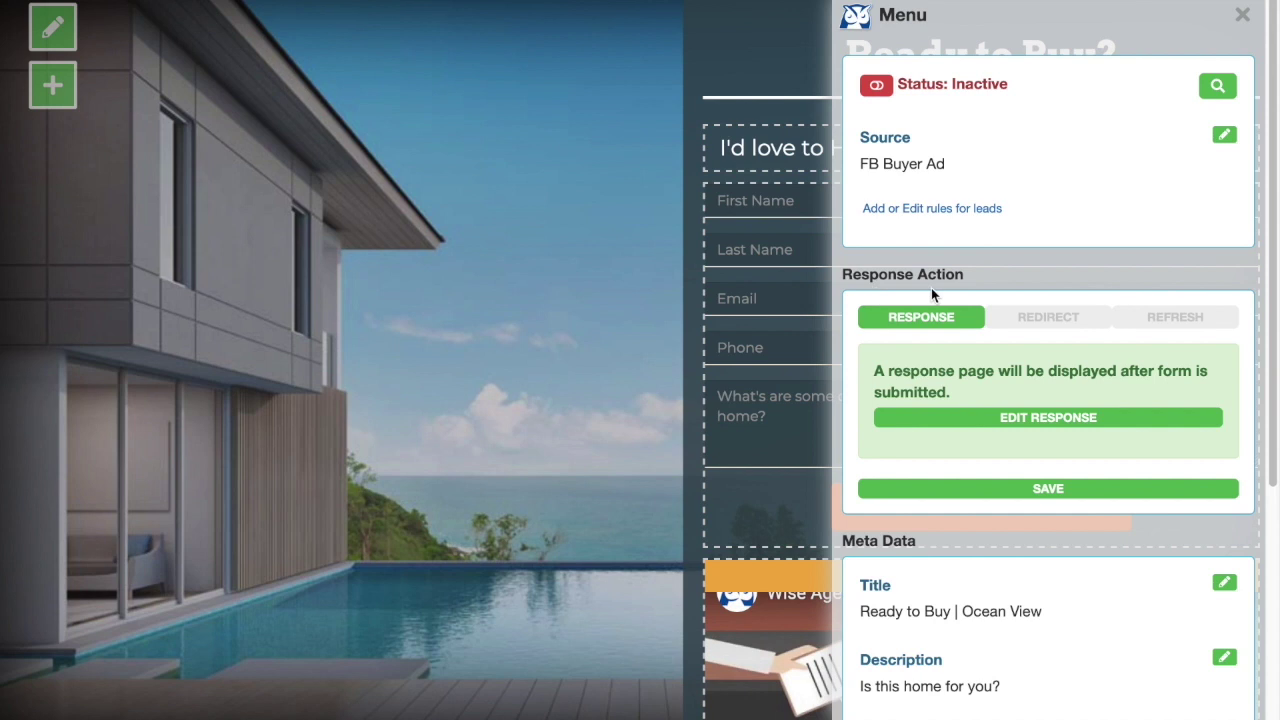
pyautogui.click(1035, 417)
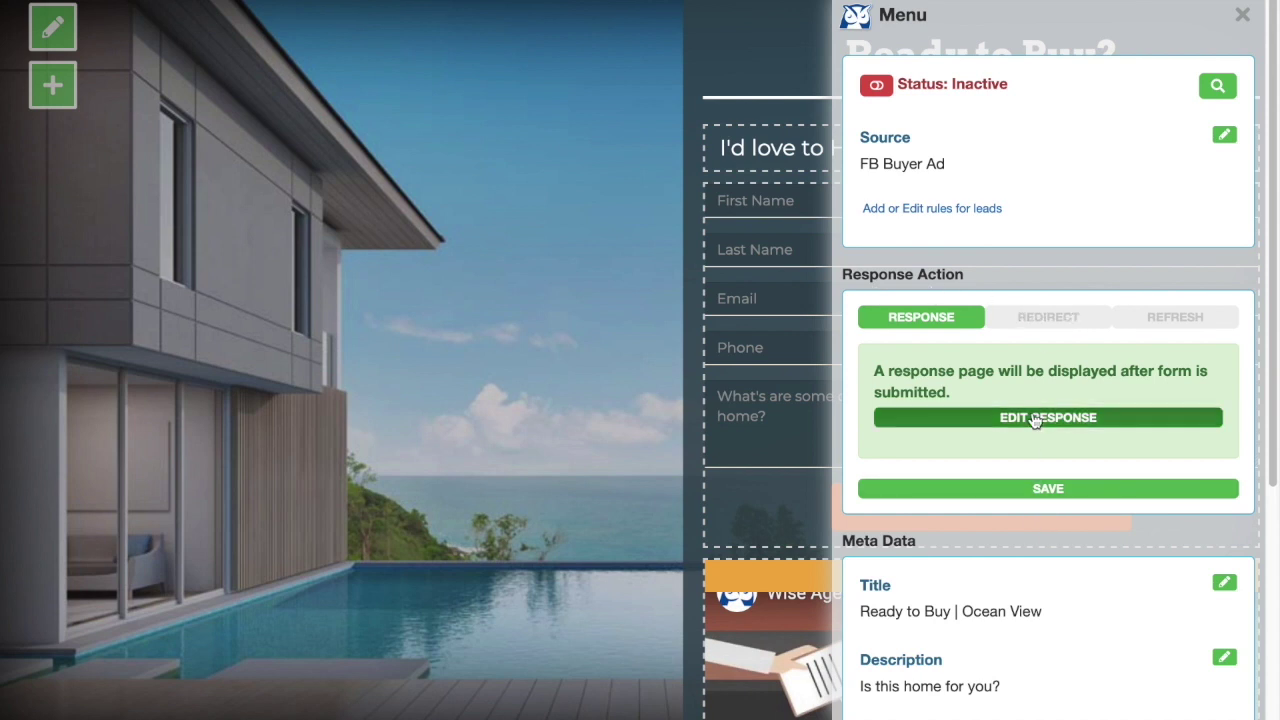
pyautogui.moveTo(662, 452)
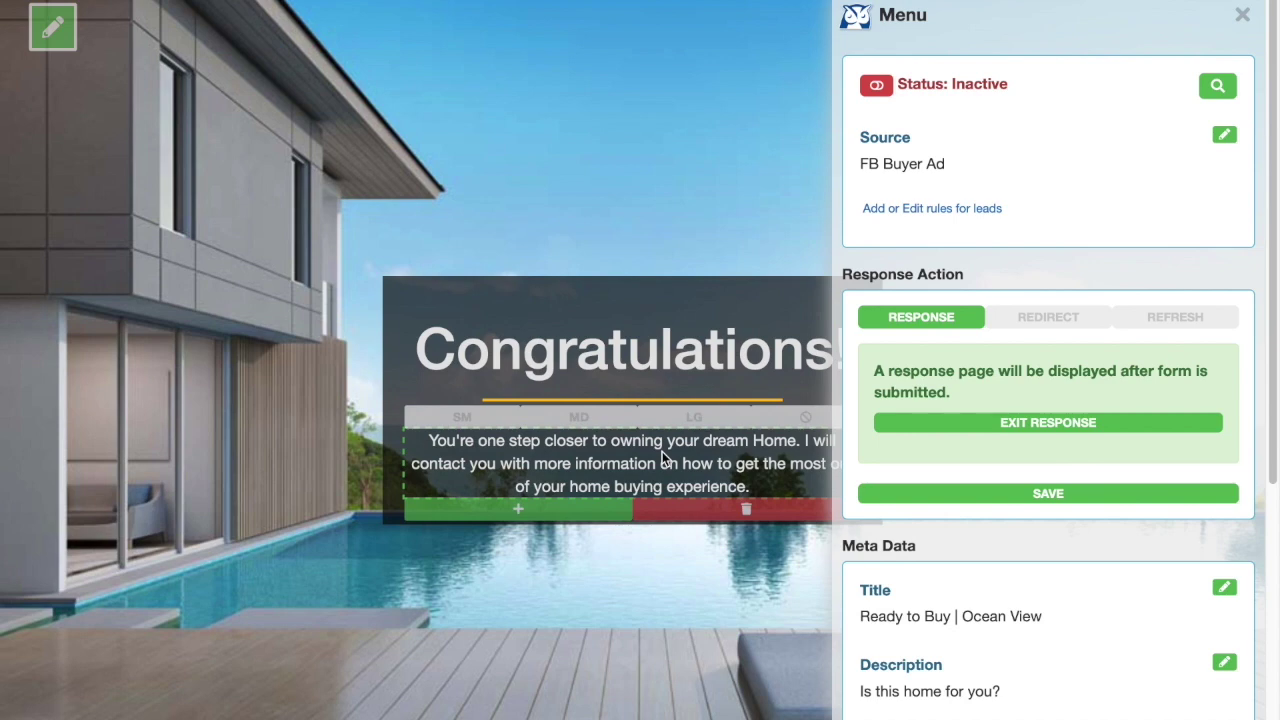
pyautogui.click(646, 356)
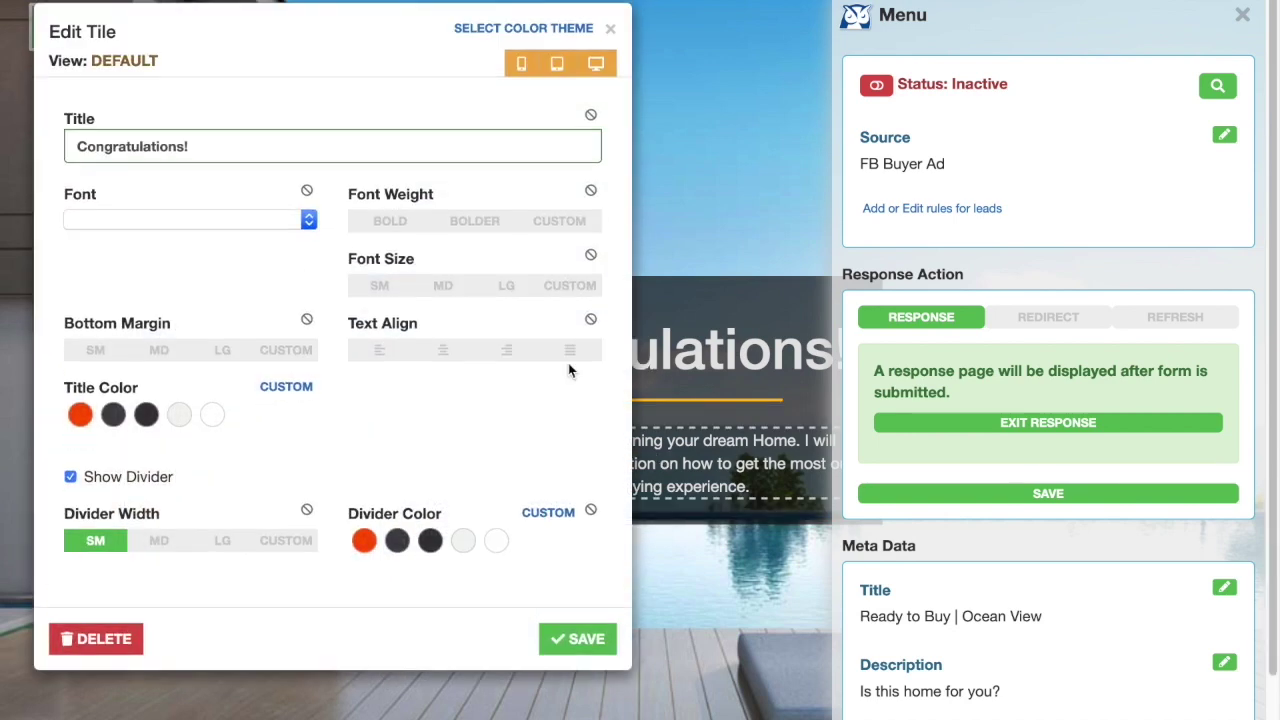
pyautogui.click(610, 29)
pyautogui.click(1045, 316)
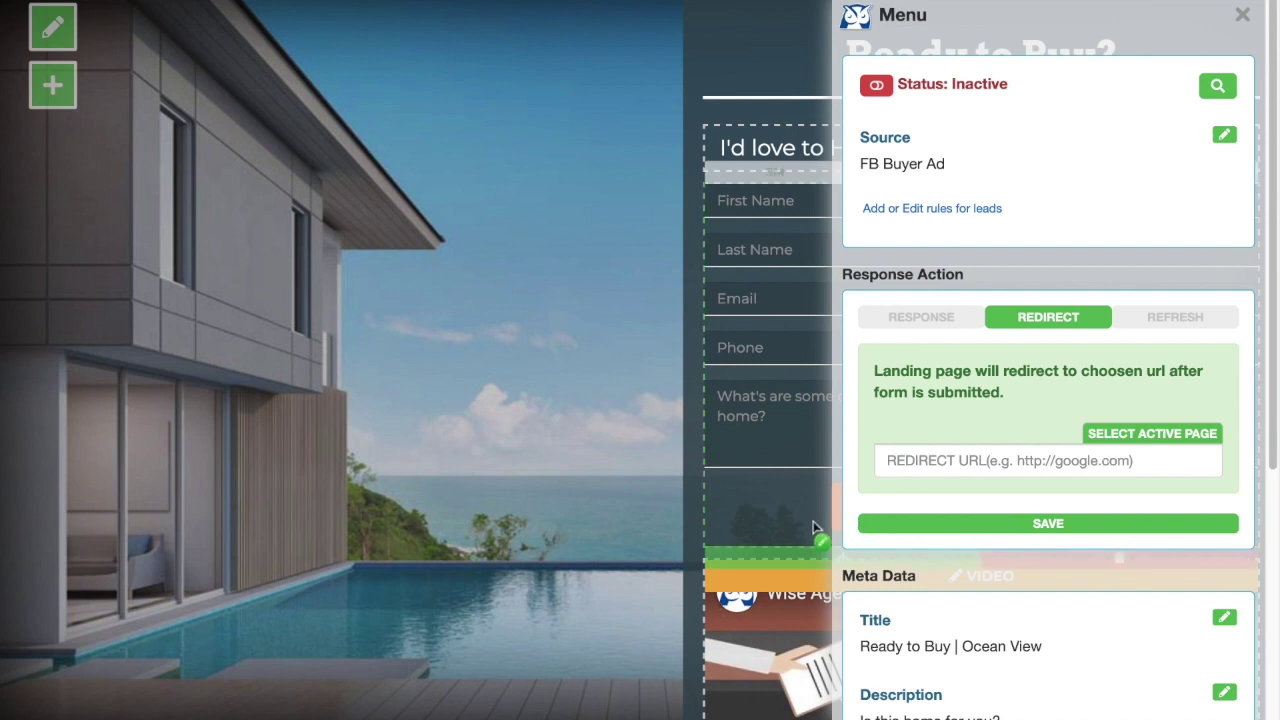
pyautogui.click(1165, 322)
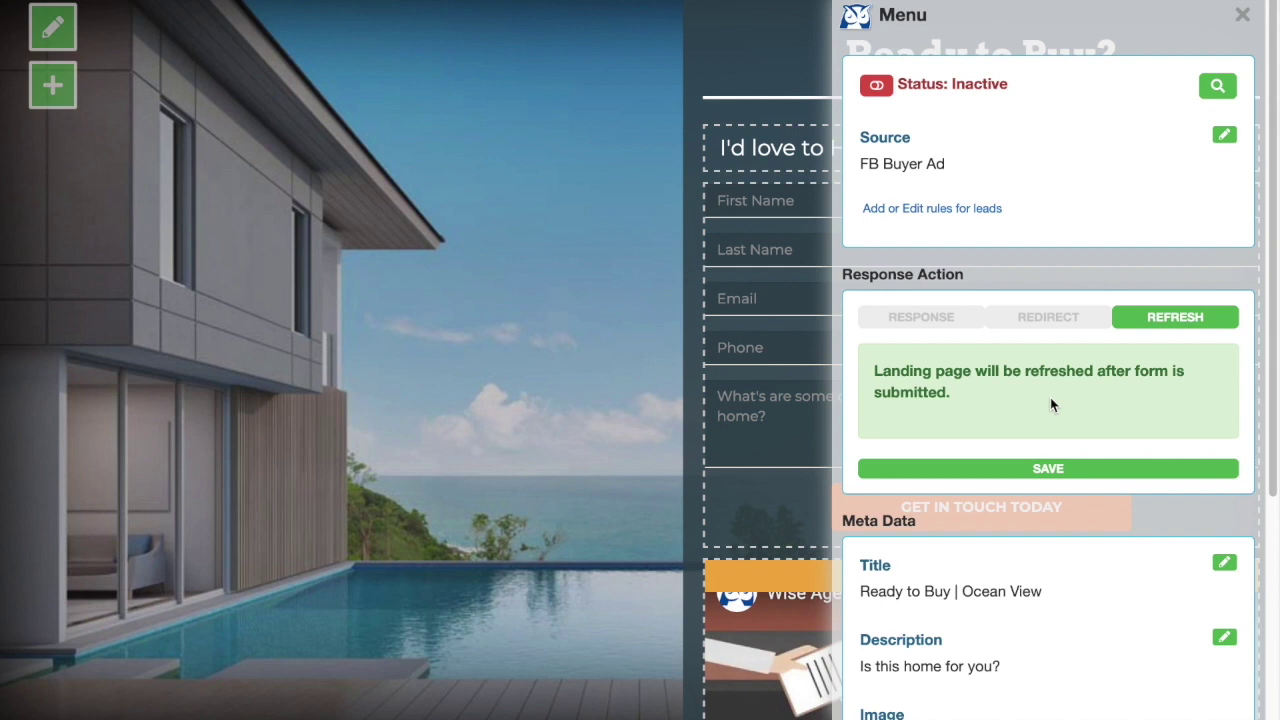
# Step: Set the pool-house stock photo as the page's Meta Data social preview image
pyautogui.scroll(-3, 1050, 404)
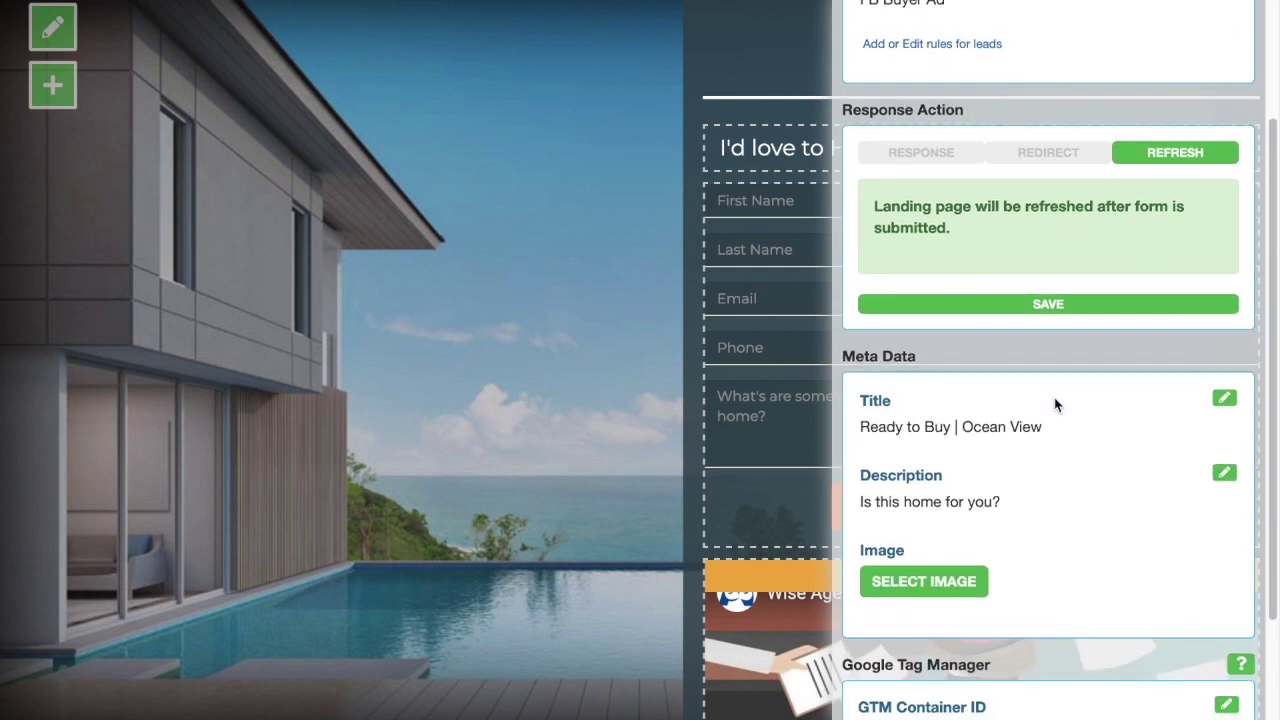
pyautogui.scroll(-2, 1054, 400)
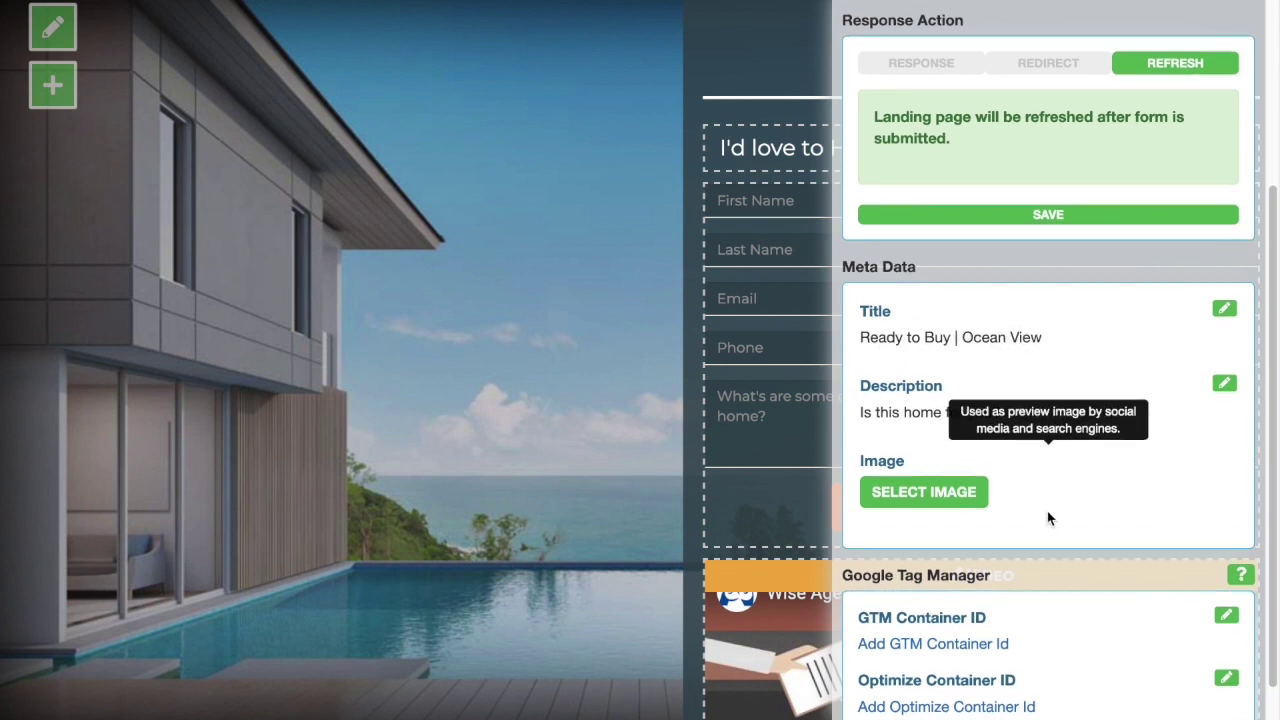
pyautogui.scroll(-1, 1046, 517)
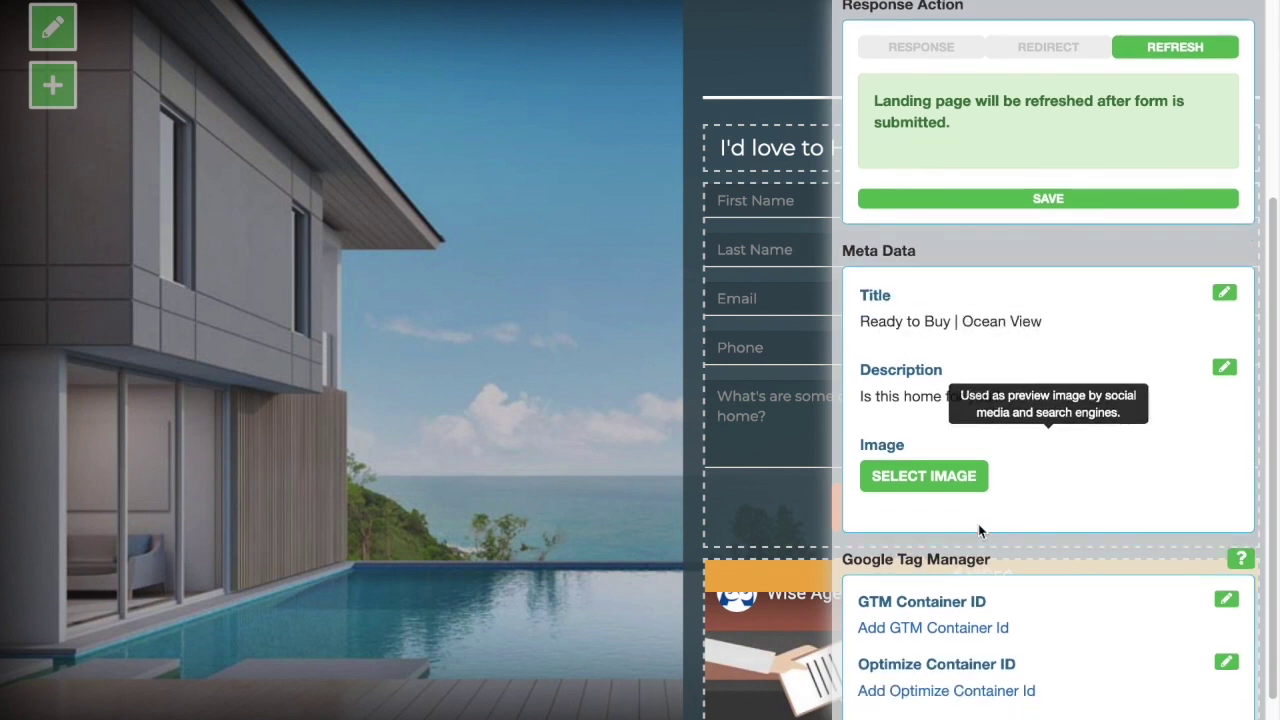
pyautogui.click(942, 482)
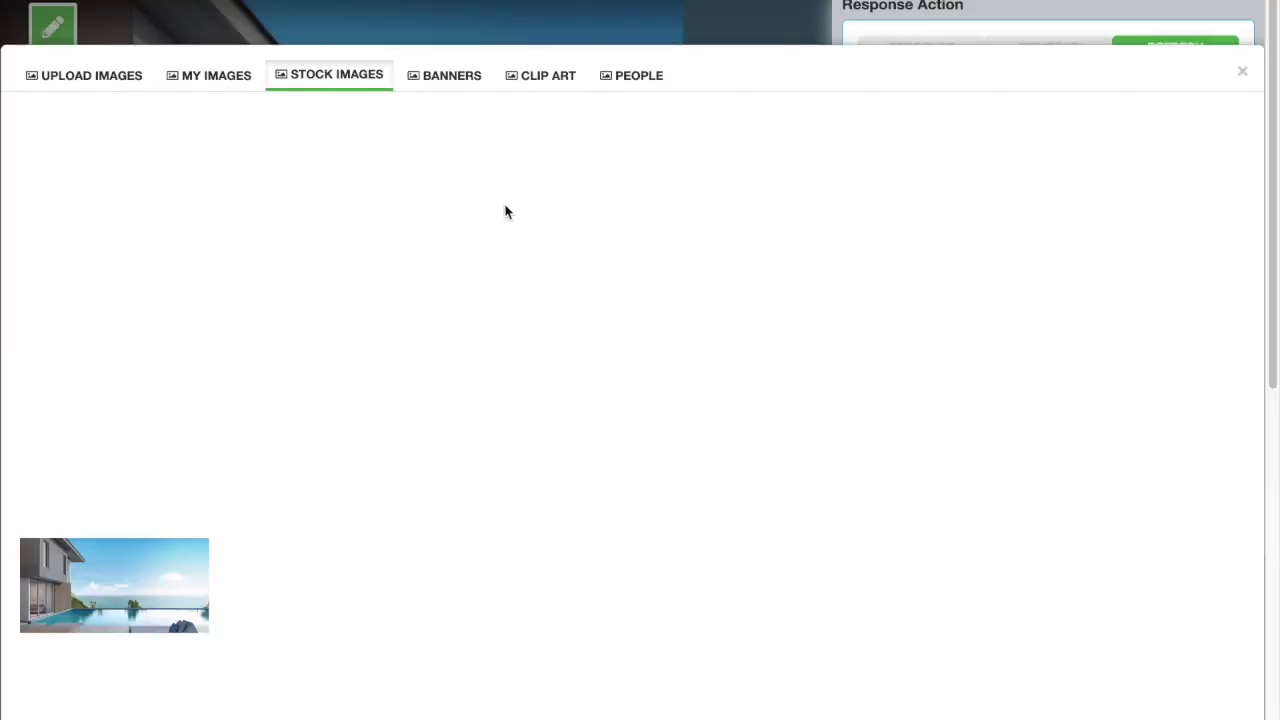
pyautogui.click(96, 563)
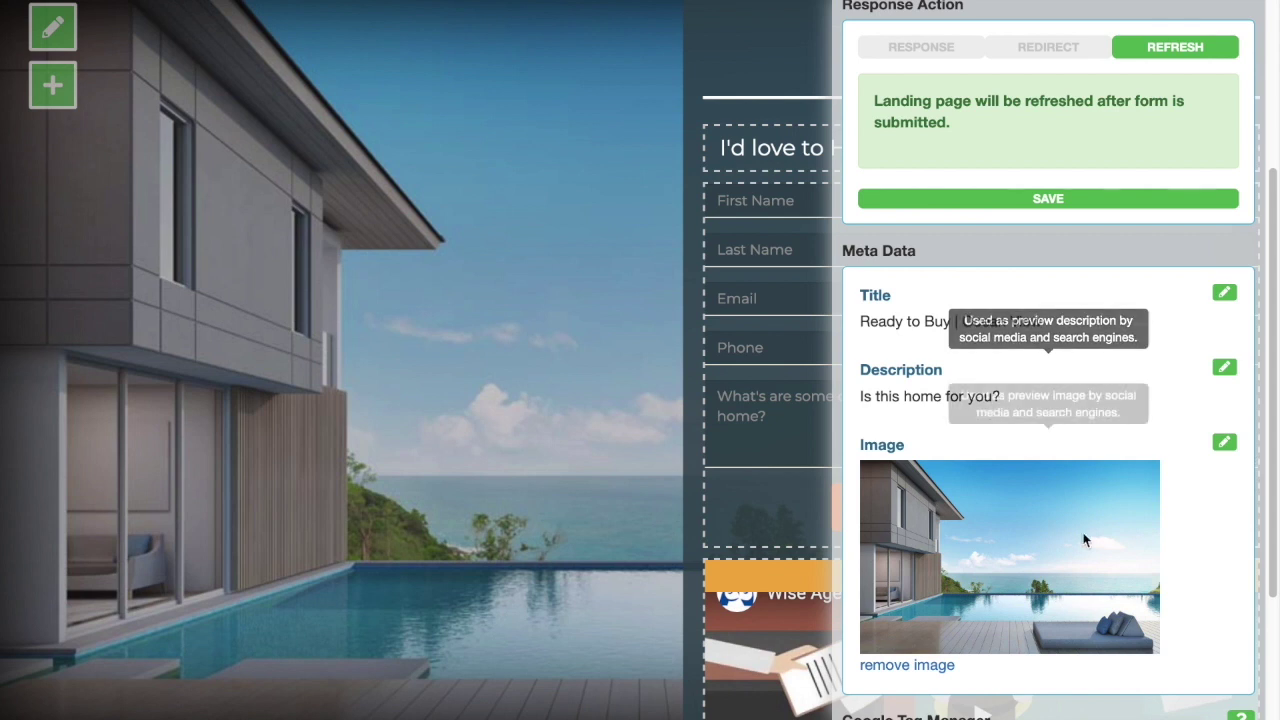
# Step: Inspect the GTM and Optimize Container ID fields and view the Tag Manager setup instructions
pyautogui.scroll(-1, 1081, 541)
pyautogui.scroll(-3, 1081, 541)
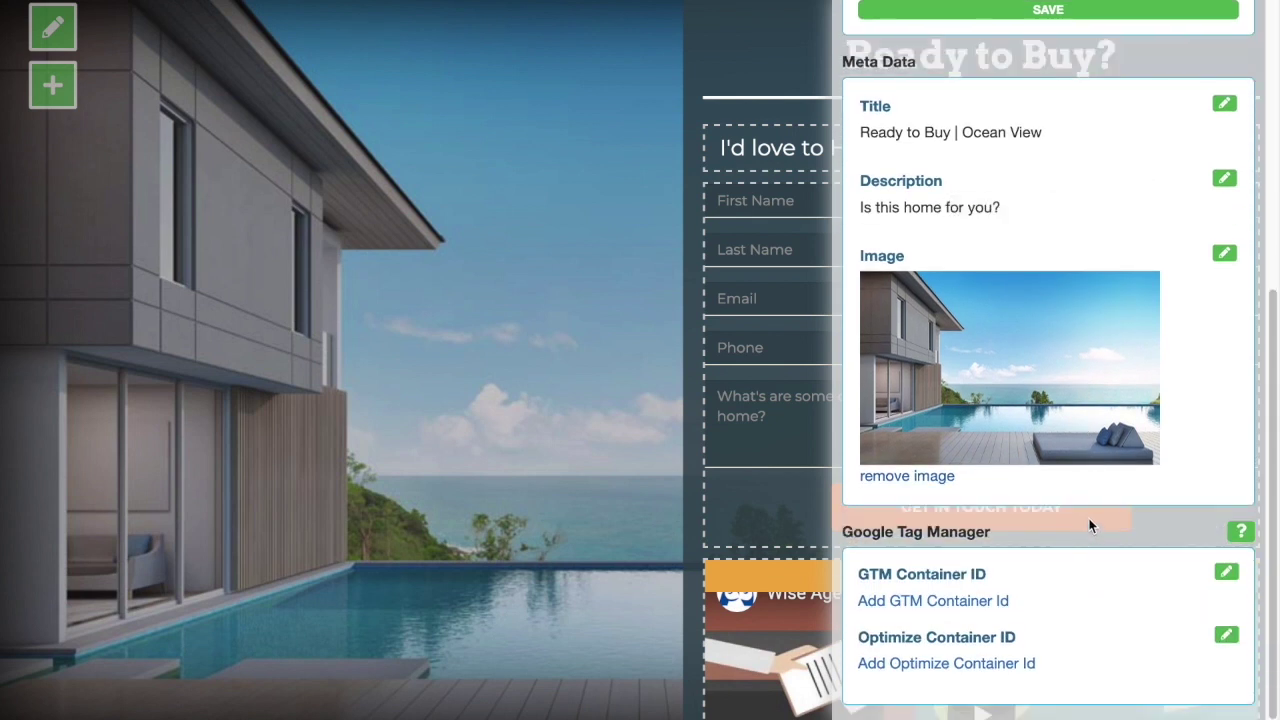
pyautogui.click(1227, 574)
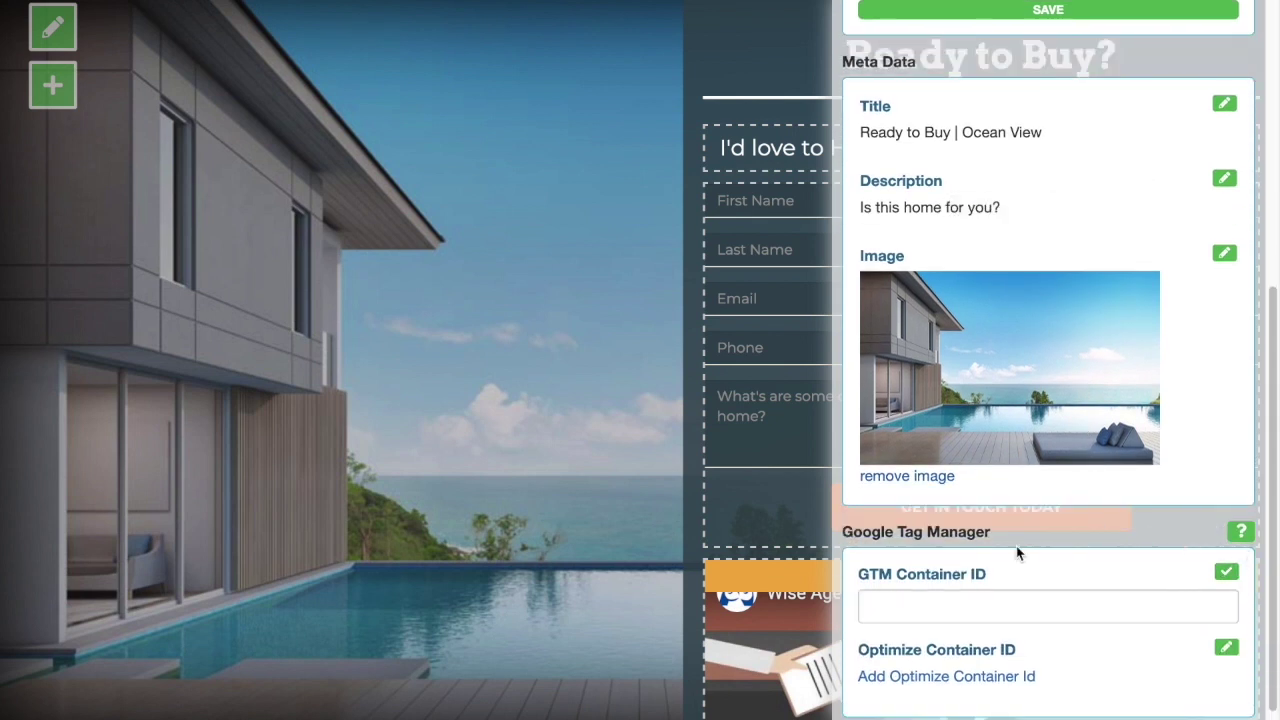
pyautogui.click(1005, 604)
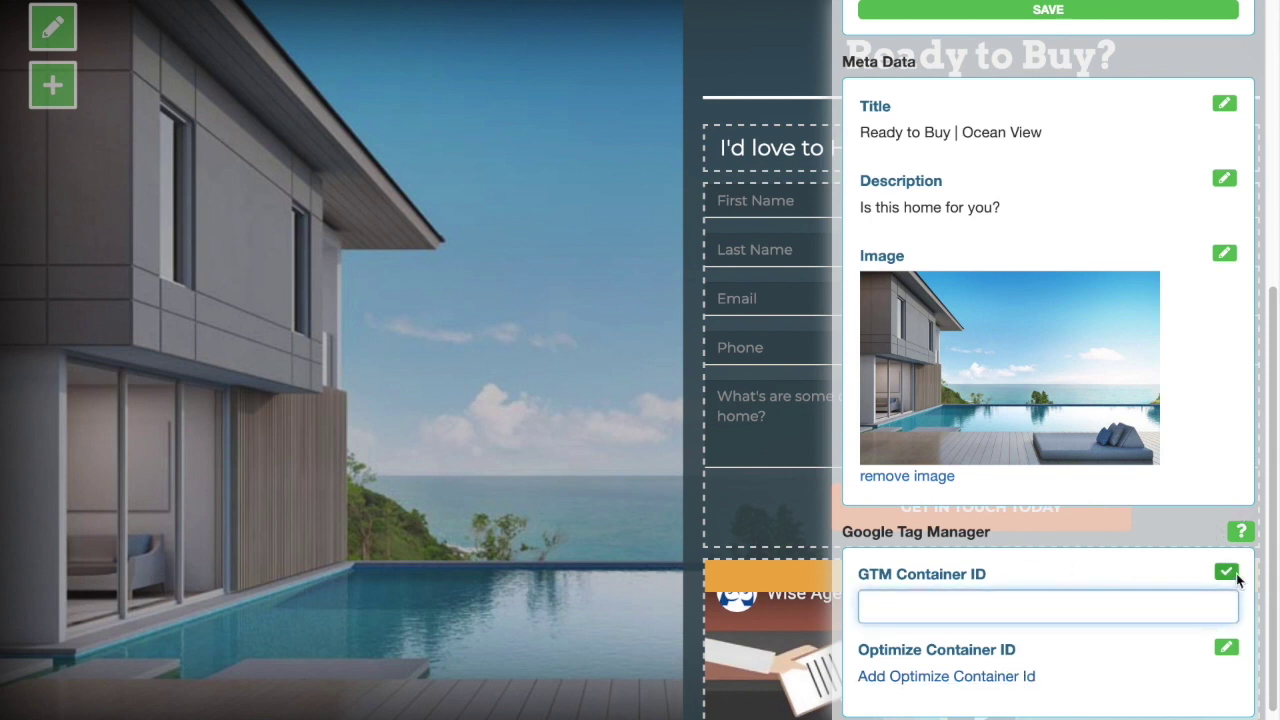
pyautogui.click(960, 678)
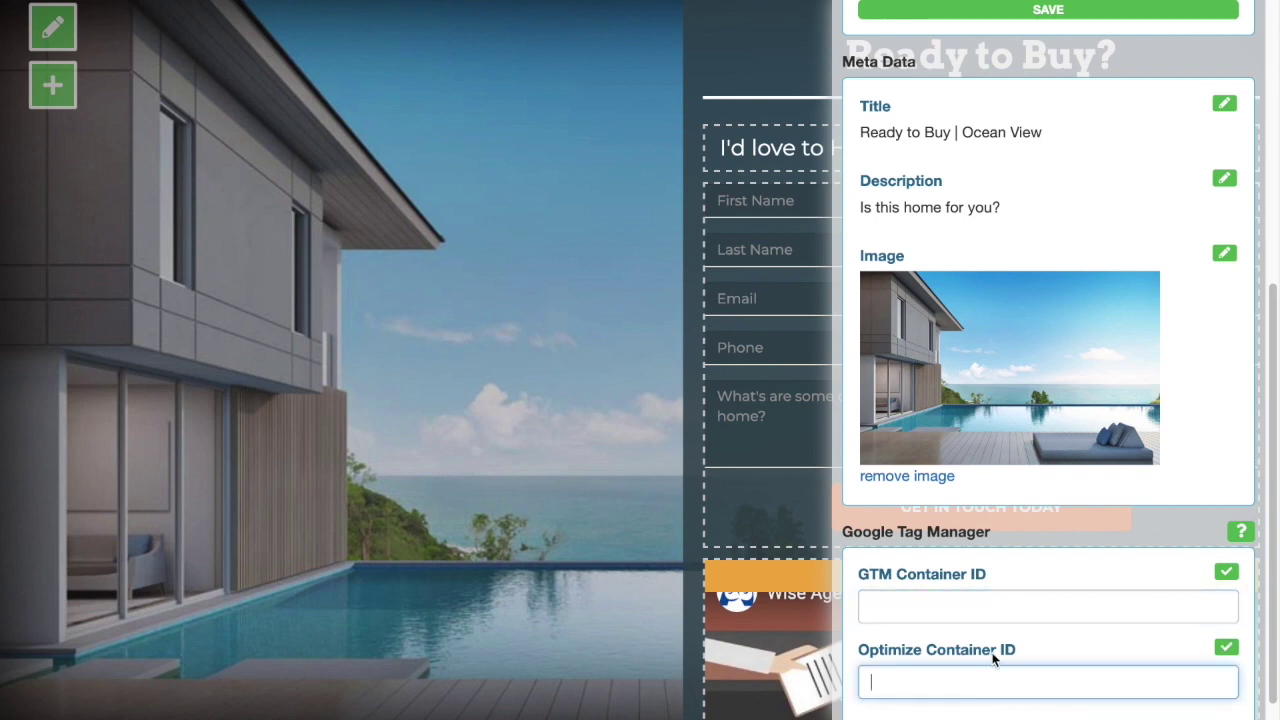
pyautogui.scroll(-1, 988, 648)
pyautogui.click(1242, 508)
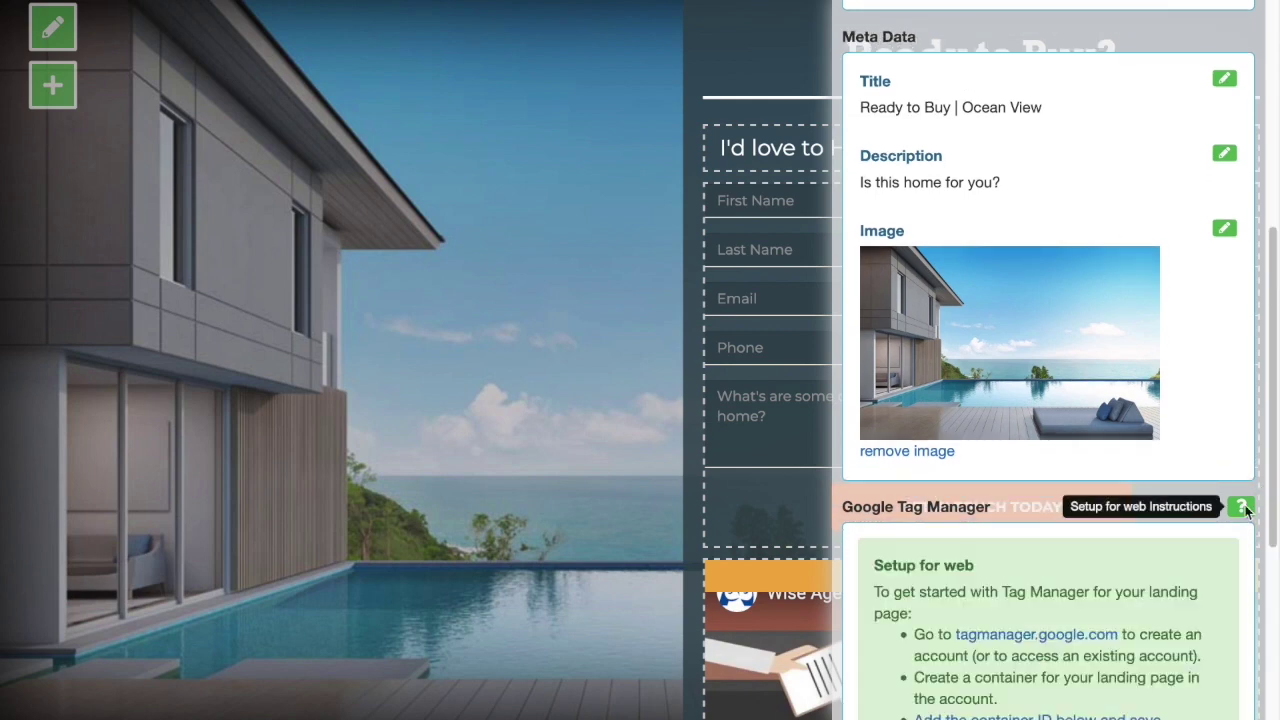
pyautogui.scroll(-4, 1185, 535)
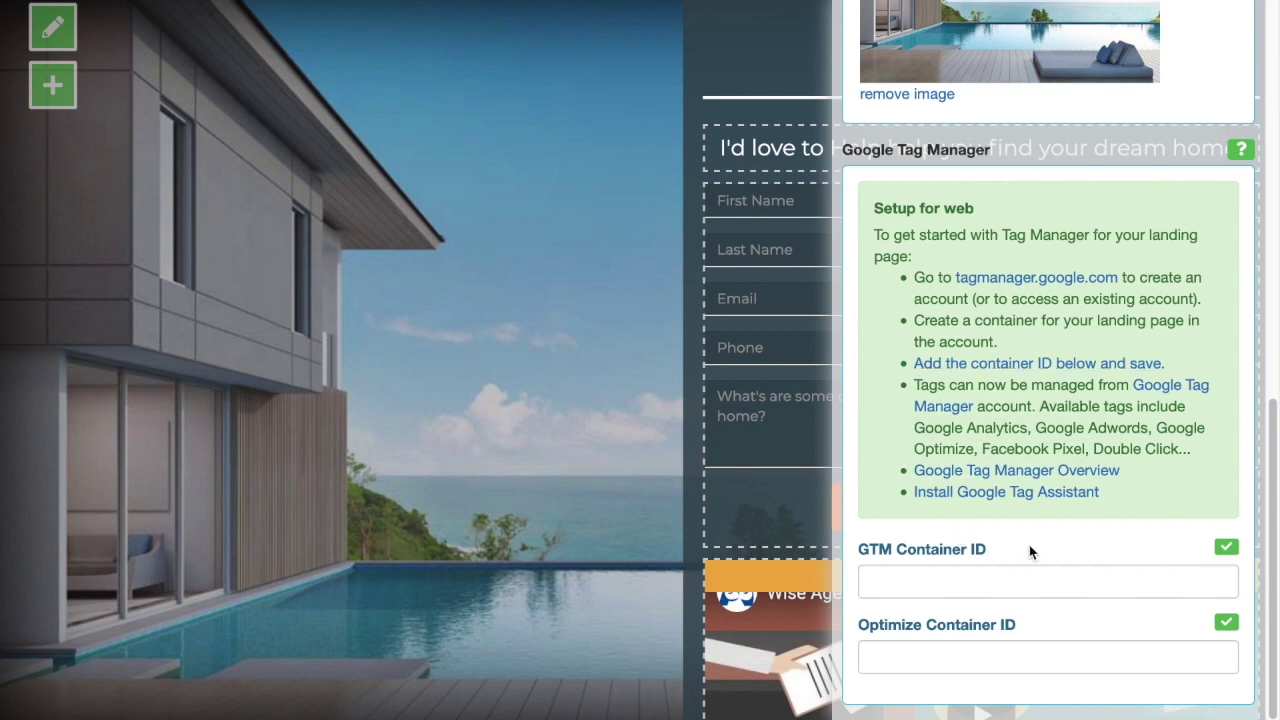
pyautogui.scroll(10, 1031, 552)
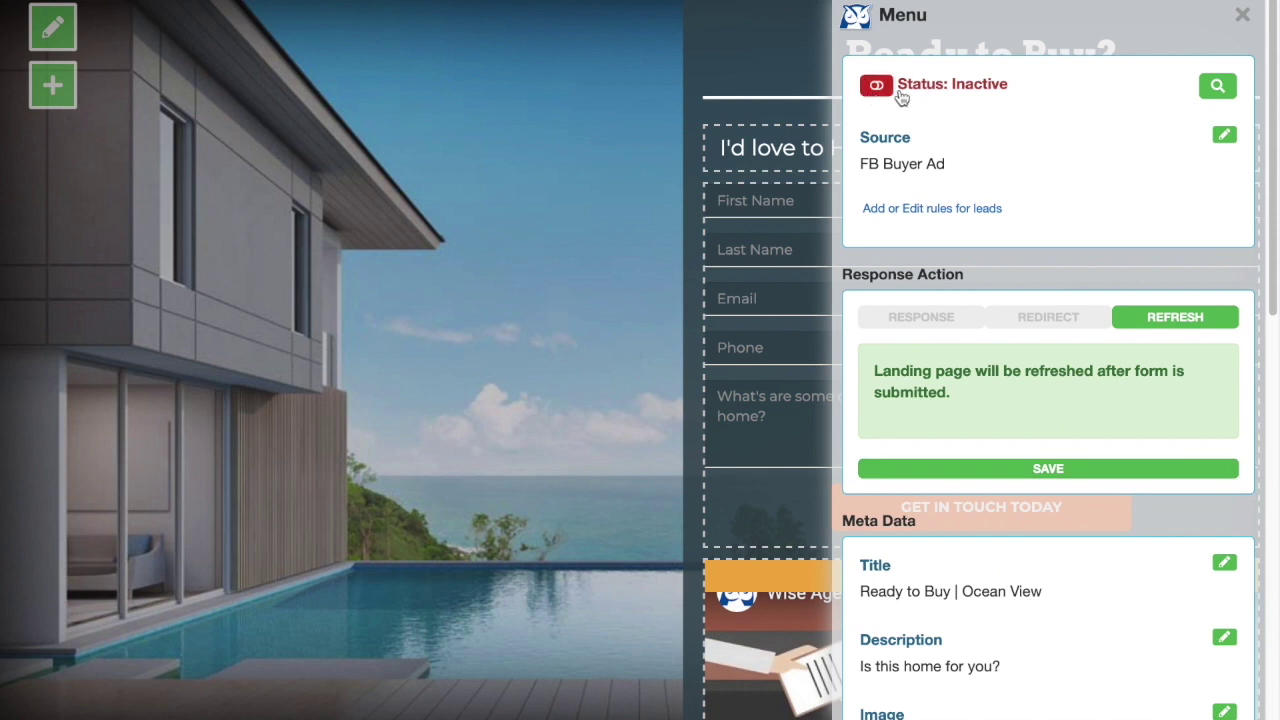
# Step: Switch the Ready to Buy | Ocean View page status from Inactive to Active
pyautogui.click(879, 88)
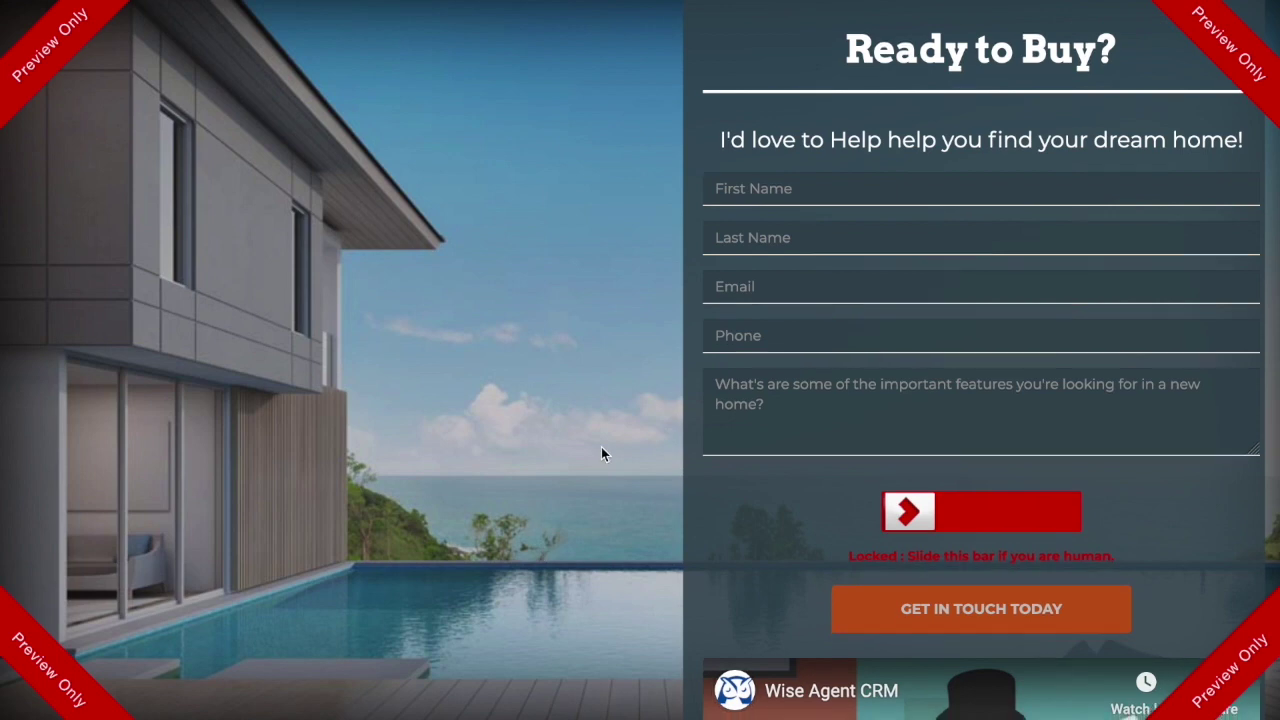
# Step: Unlock the previewed form's human-verification slider
pyautogui.scroll(-3, 601, 447)
pyautogui.scroll(3, 601, 447)
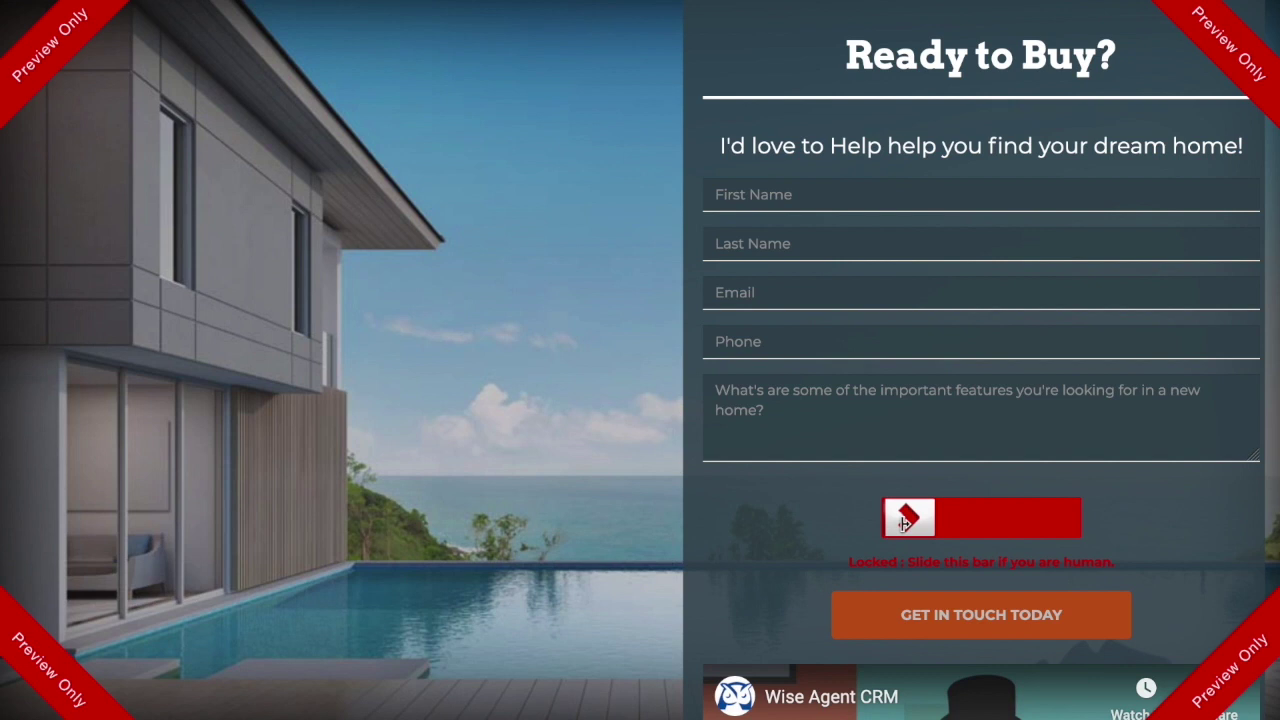
pyautogui.moveTo(908, 519); pyautogui.dragTo(1114, 517)
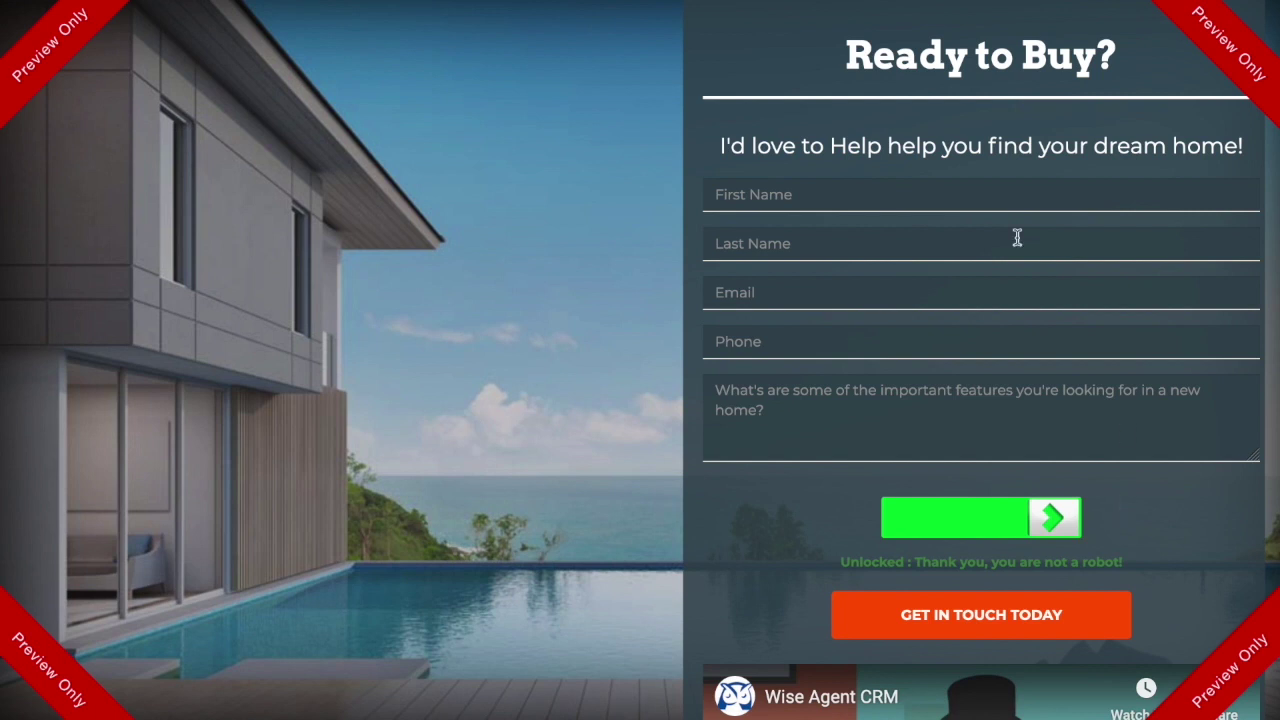
# Step: Fill in a sample first and last name and submit the test form
pyautogui.click(840, 193)
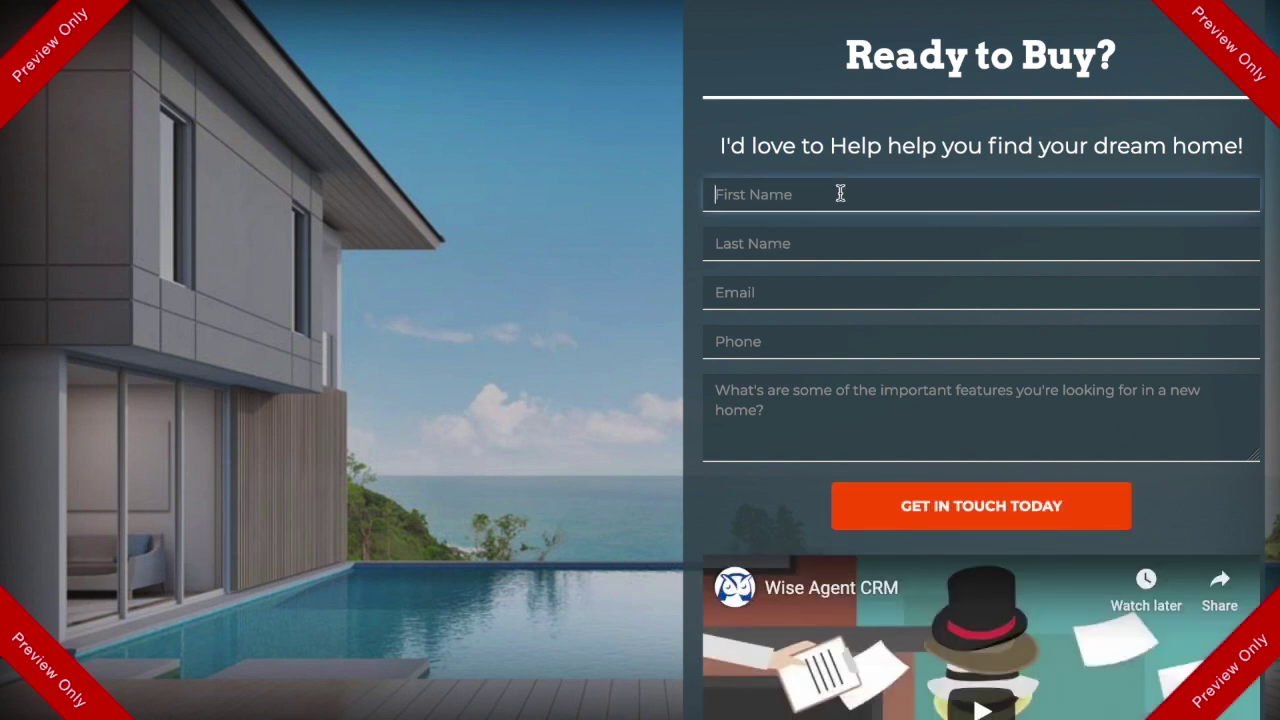
pyautogui.write('Susan')
pyautogui.press('Tab')
pyautogui.write('Sus')
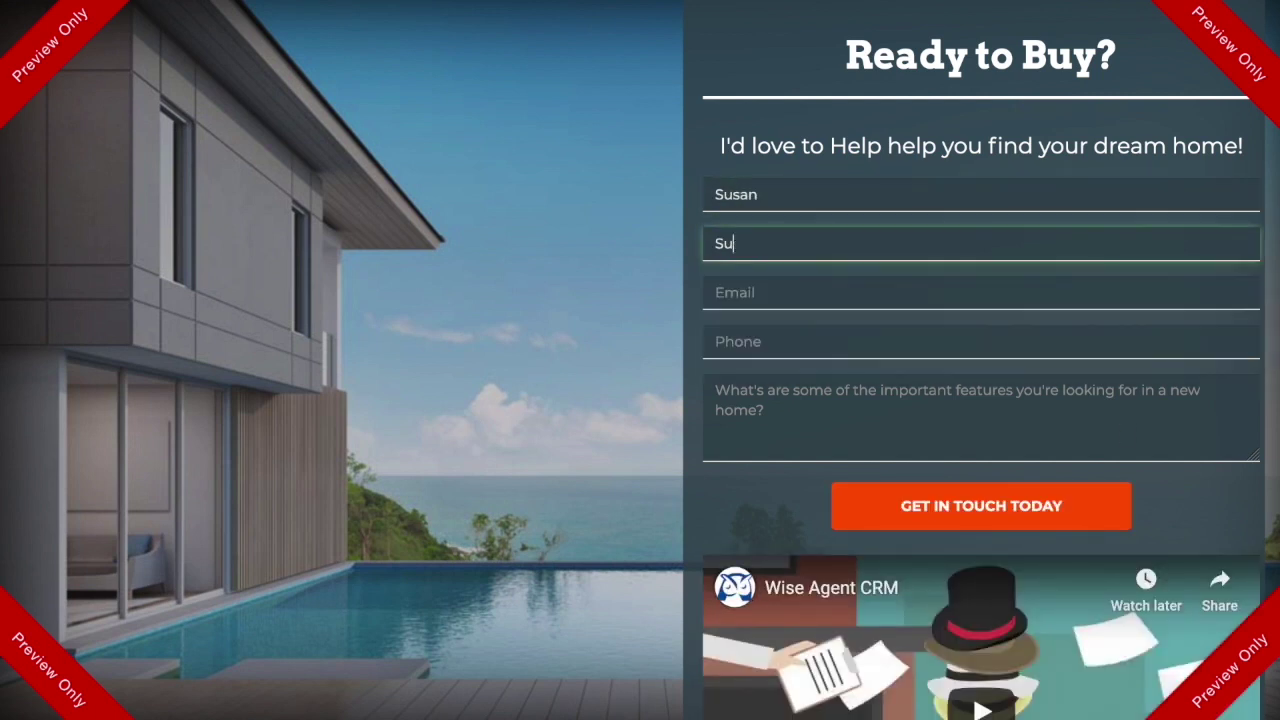
pyautogui.write('an')
pyautogui.press('BackSpace')
pyautogui.press('BackSpace')
pyautogui.write('san')
pyautogui.click(963, 520)
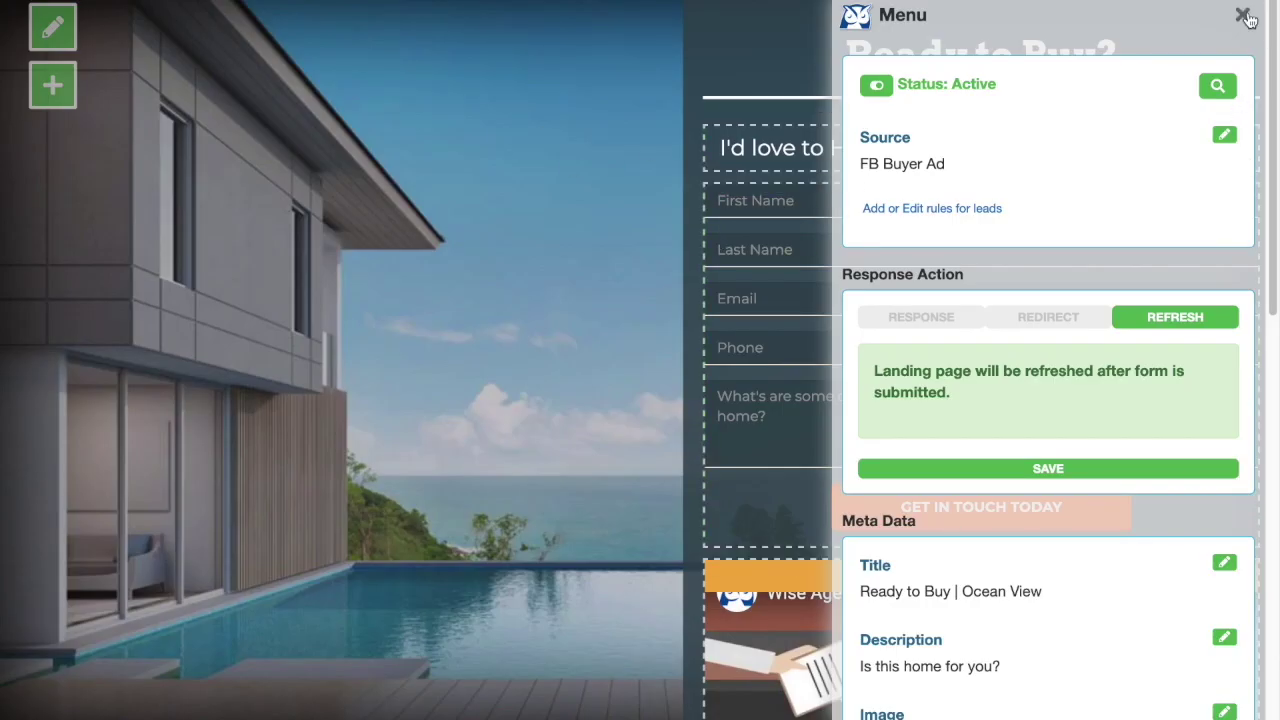
# Step: Close the settings menu and open the Ocean View page's sharing options from My Landing Pages
pyautogui.click(1243, 16)
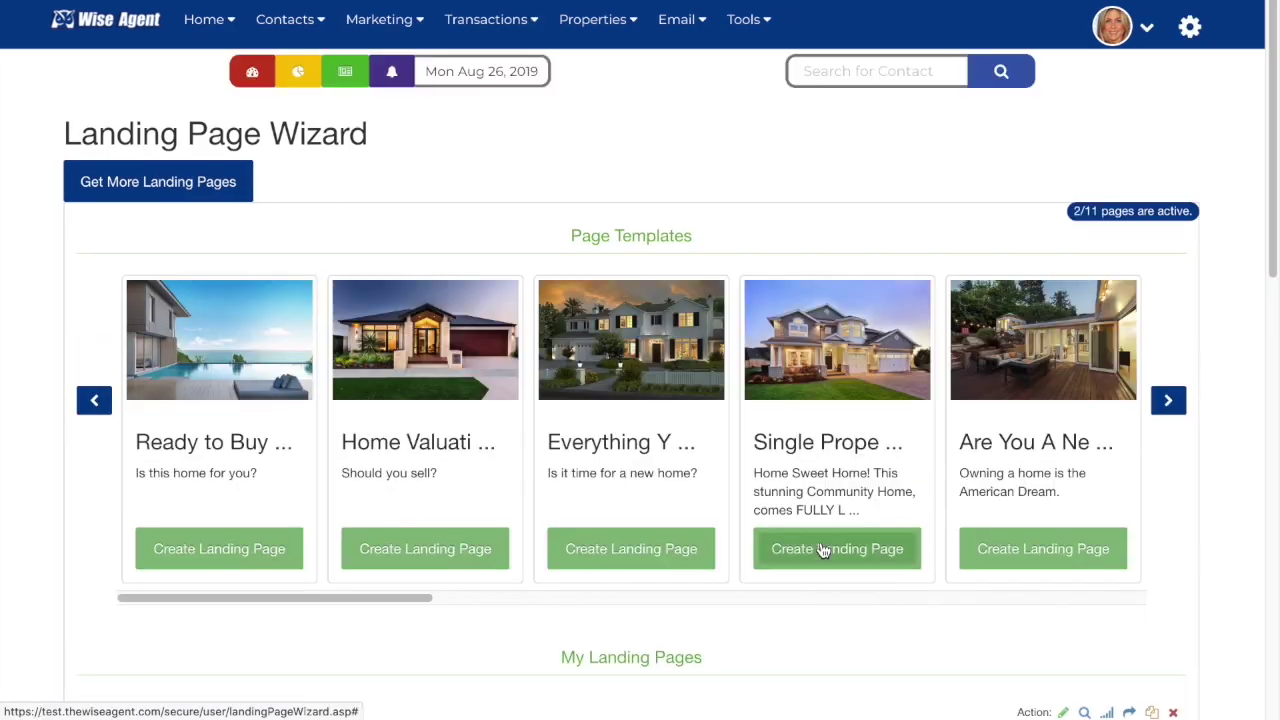
pyautogui.scroll(-5, 822, 545)
pyautogui.scroll(-2, 822, 549)
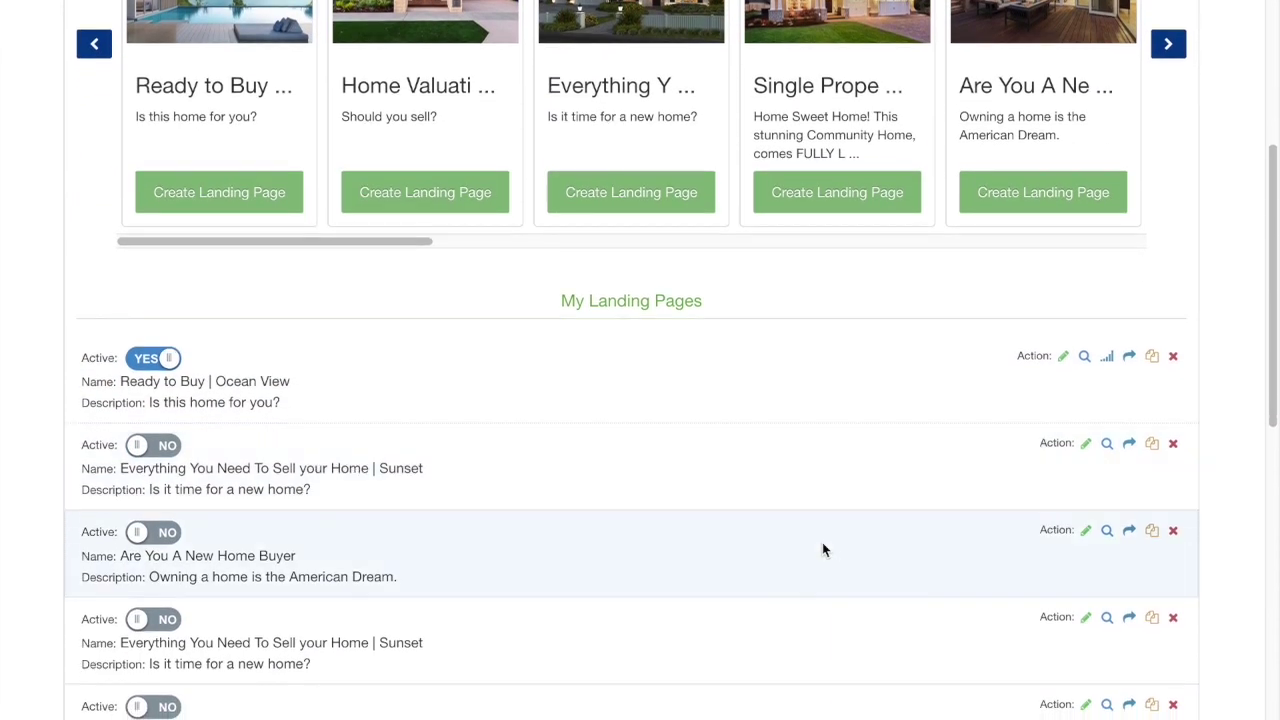
pyautogui.scroll(-1, 573, 301)
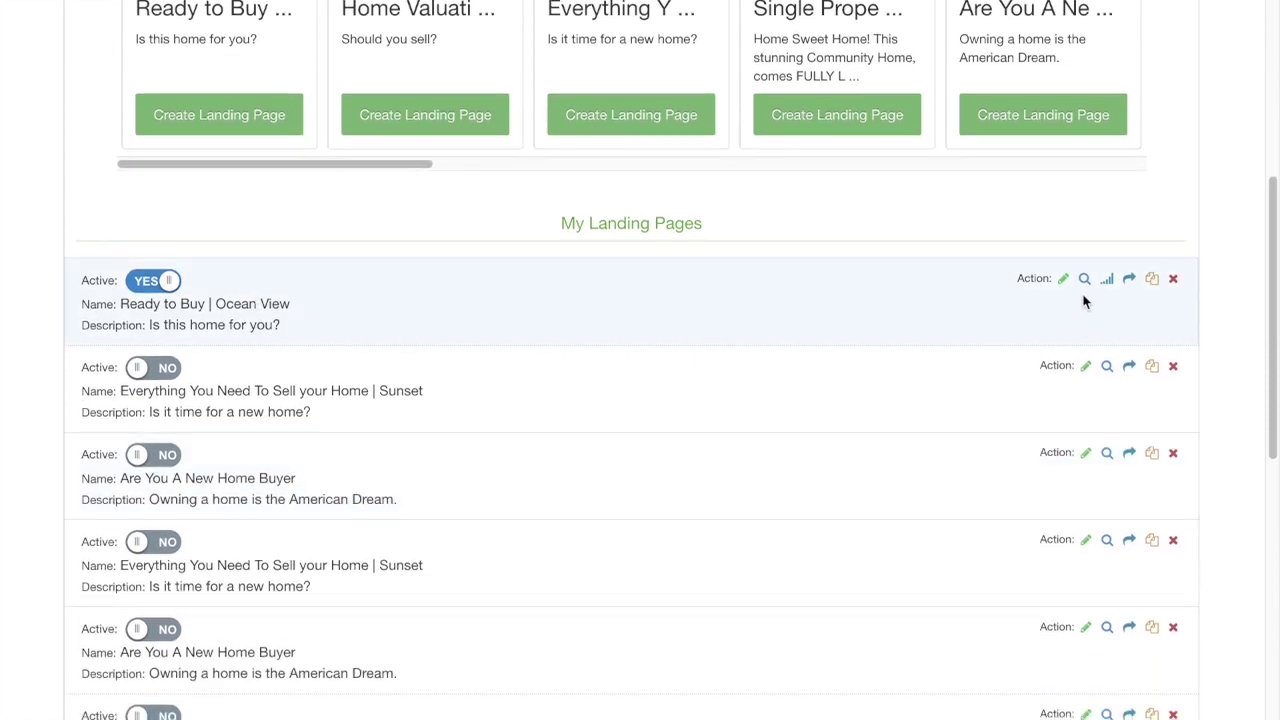
pyautogui.click(1129, 280)
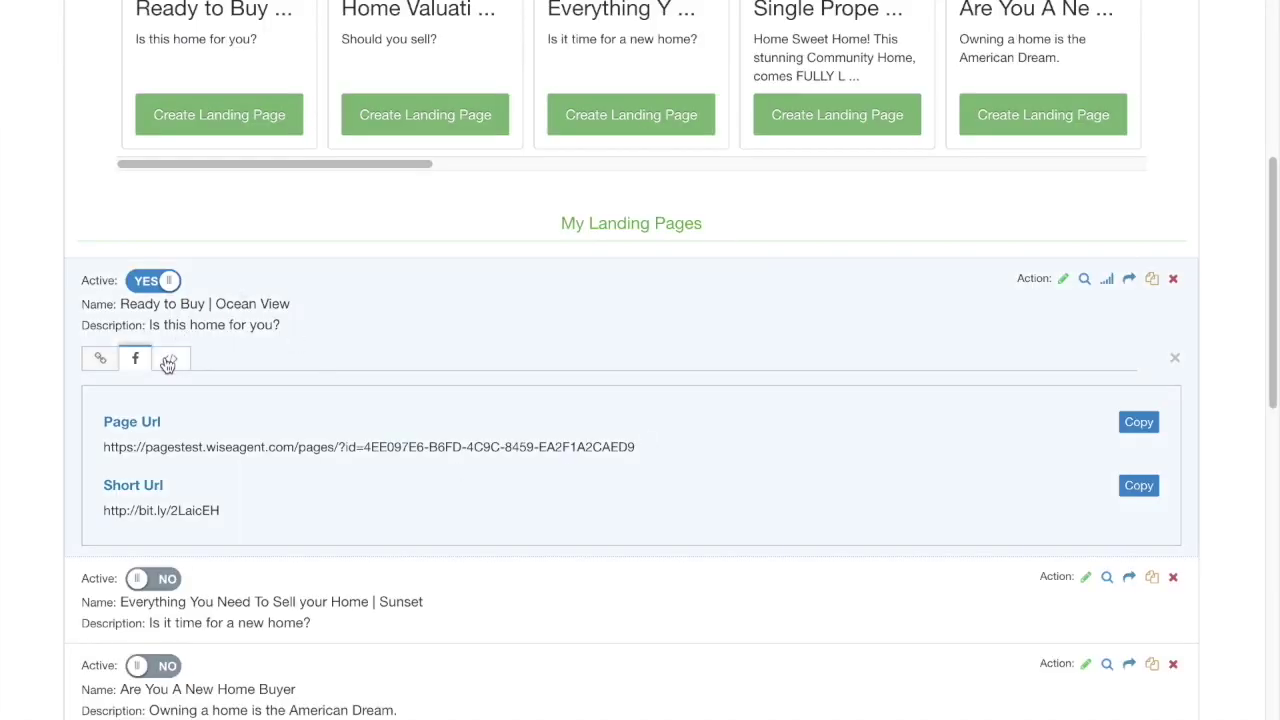
# Step: Show the Ocean View page's iframe embed code in the share panel
pyautogui.click(169, 360)
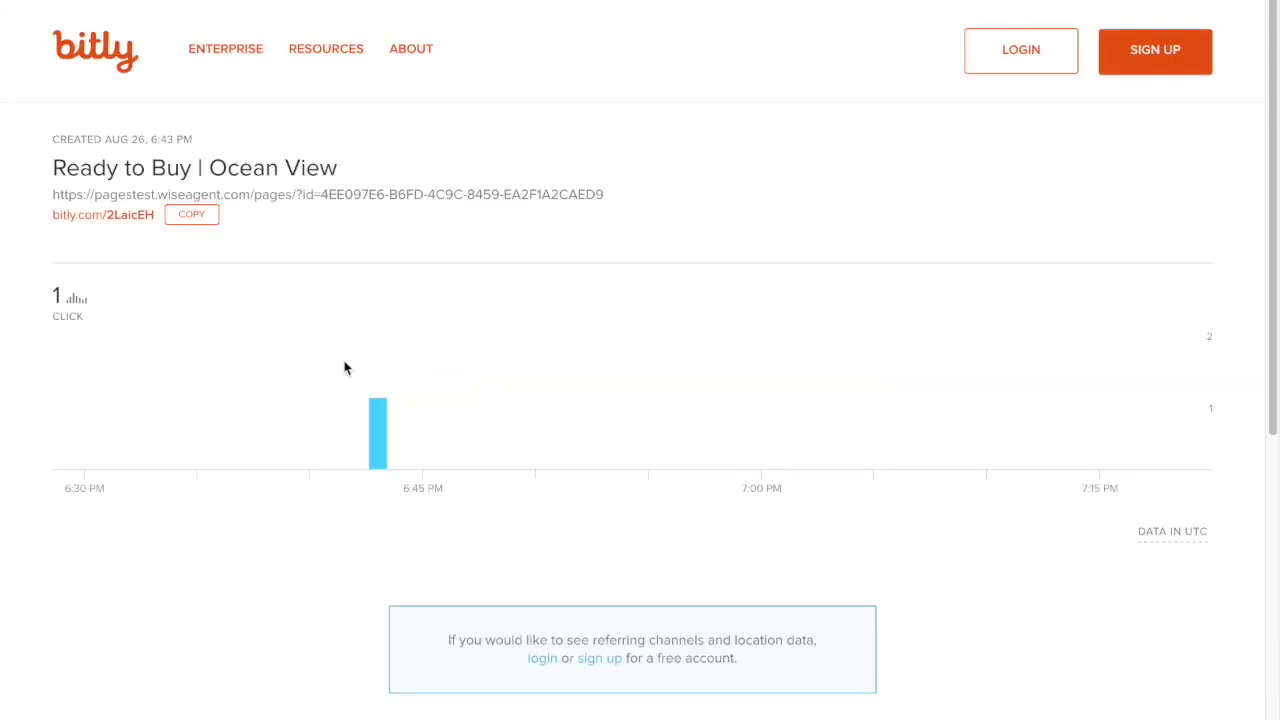
pyautogui.moveTo(385, 445)
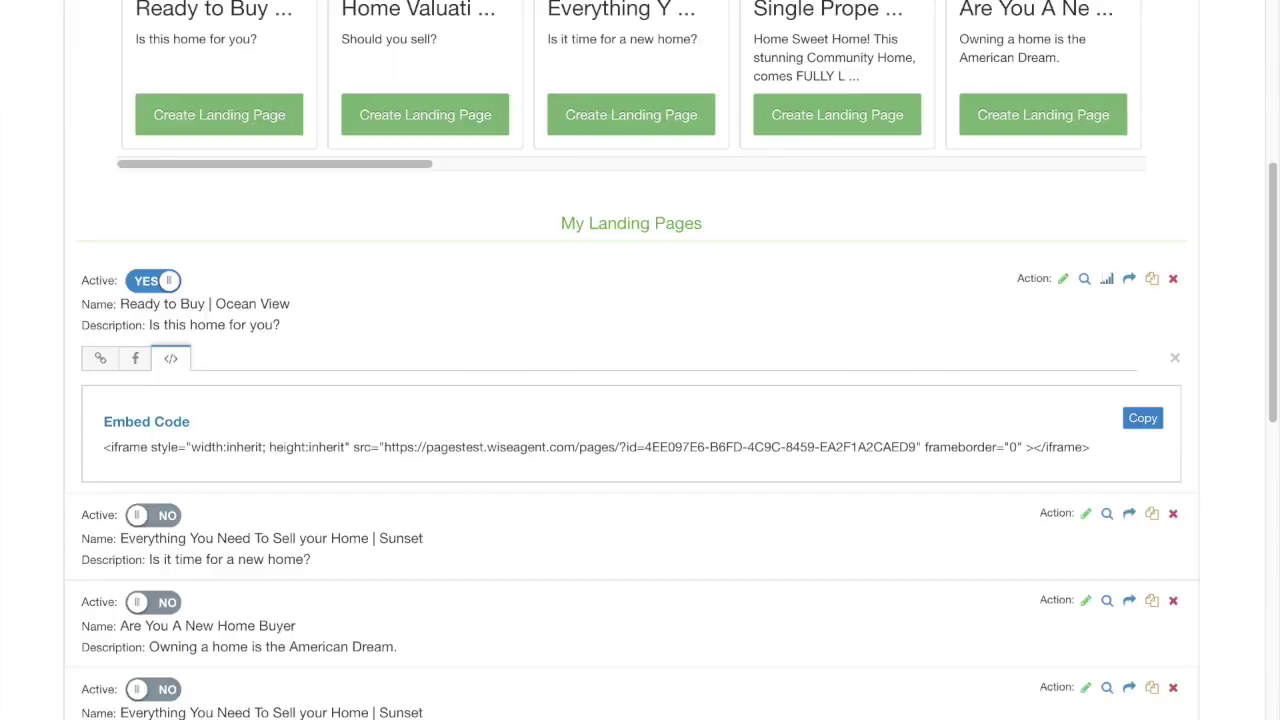
pyautogui.scroll(-3, 492, 365)
pyautogui.scroll(-1, 492, 350)
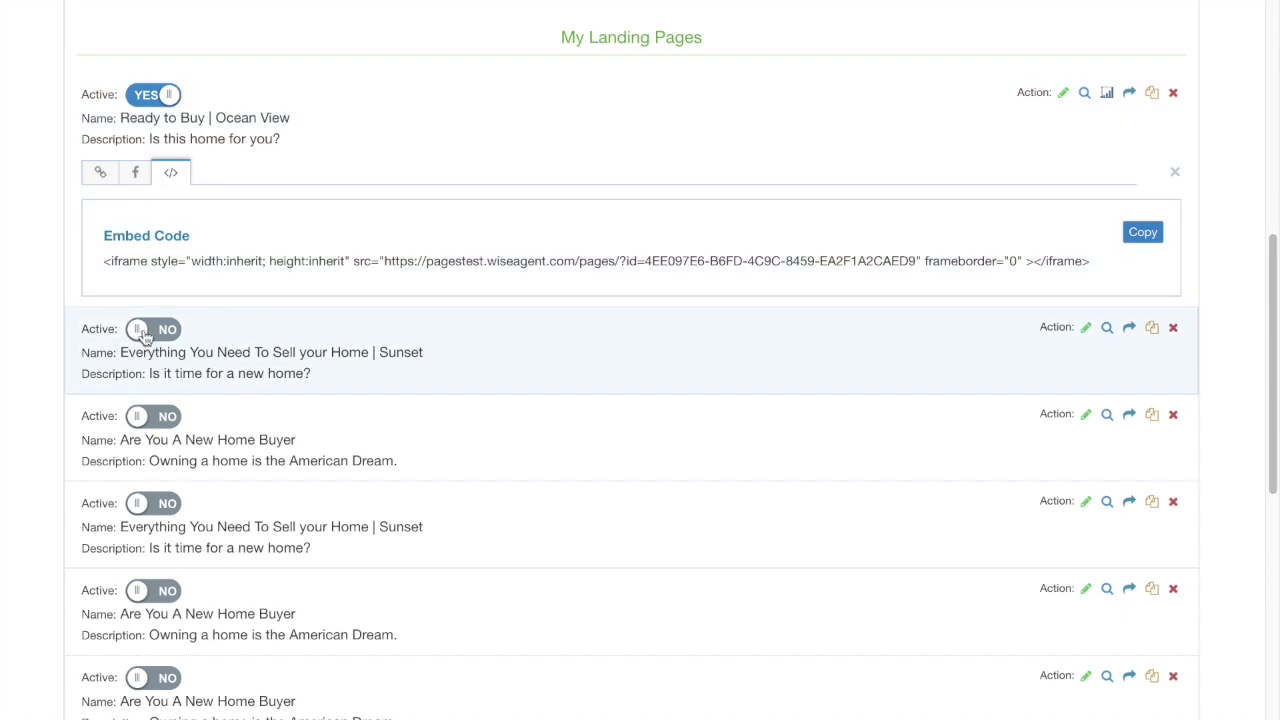
pyautogui.click(148, 330)
pyautogui.click(175, 340)
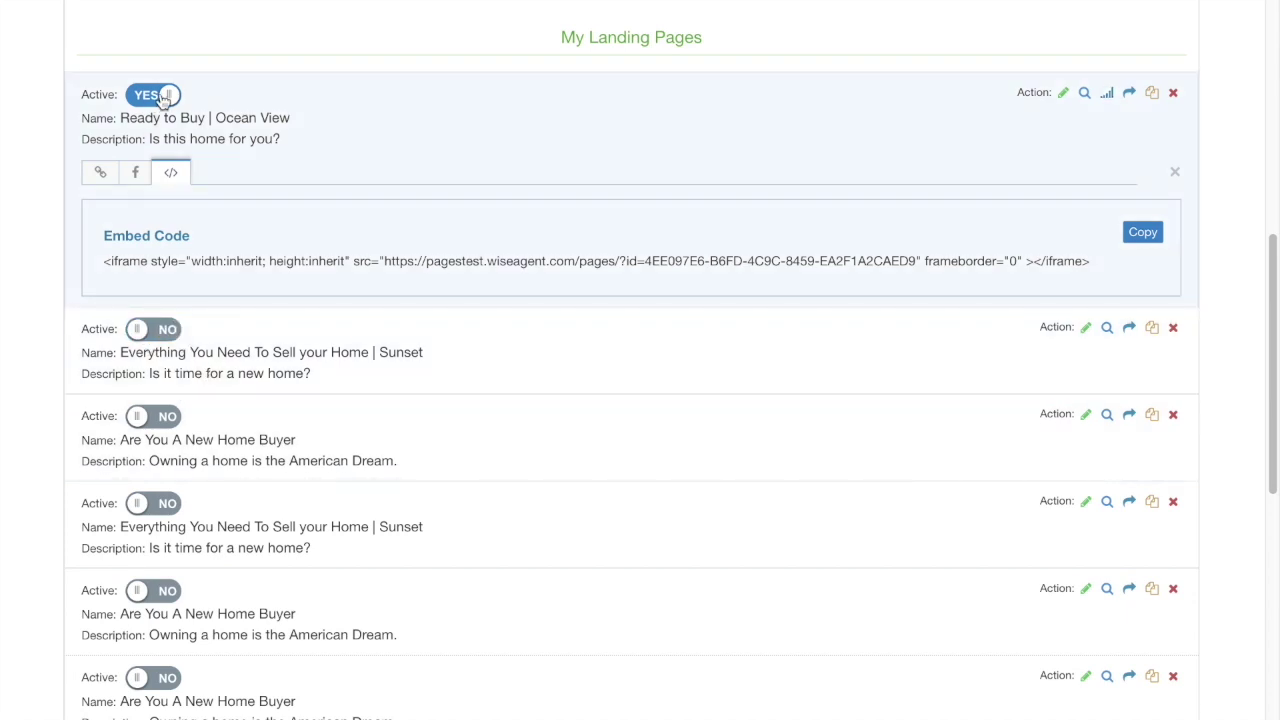
pyautogui.scroll(-3, 243, 491)
pyautogui.scroll(-2, 253, 496)
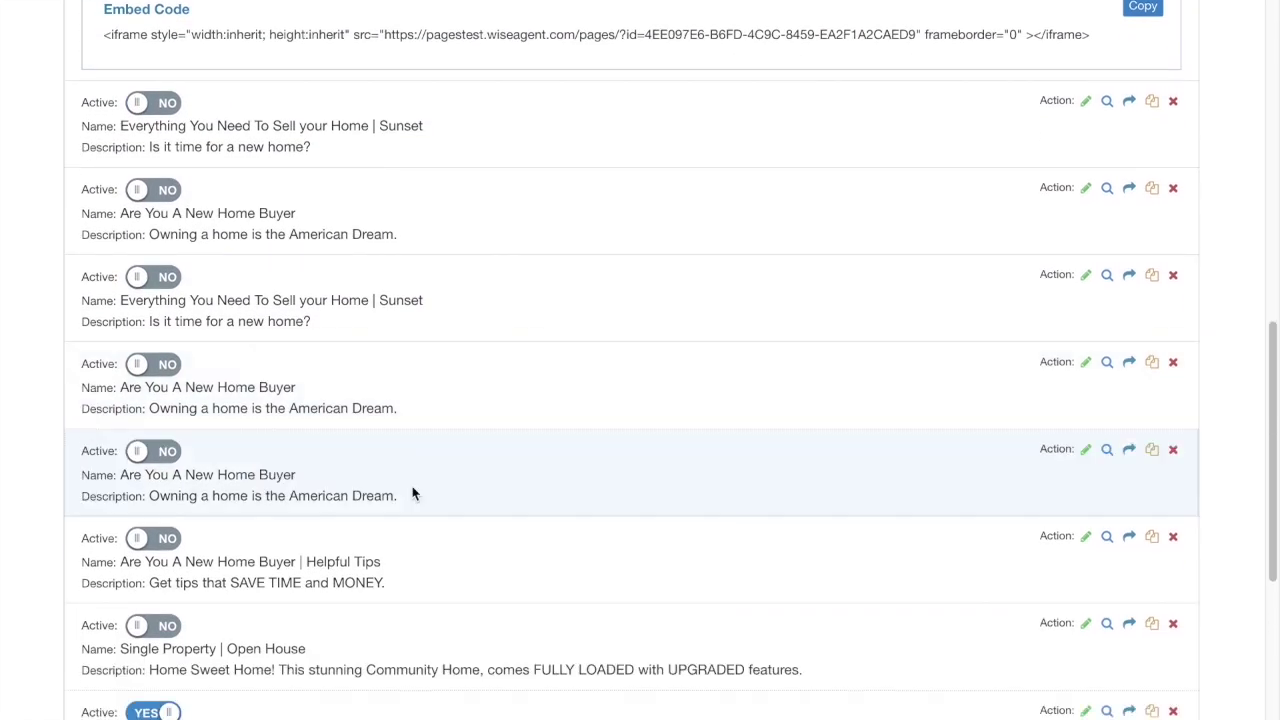